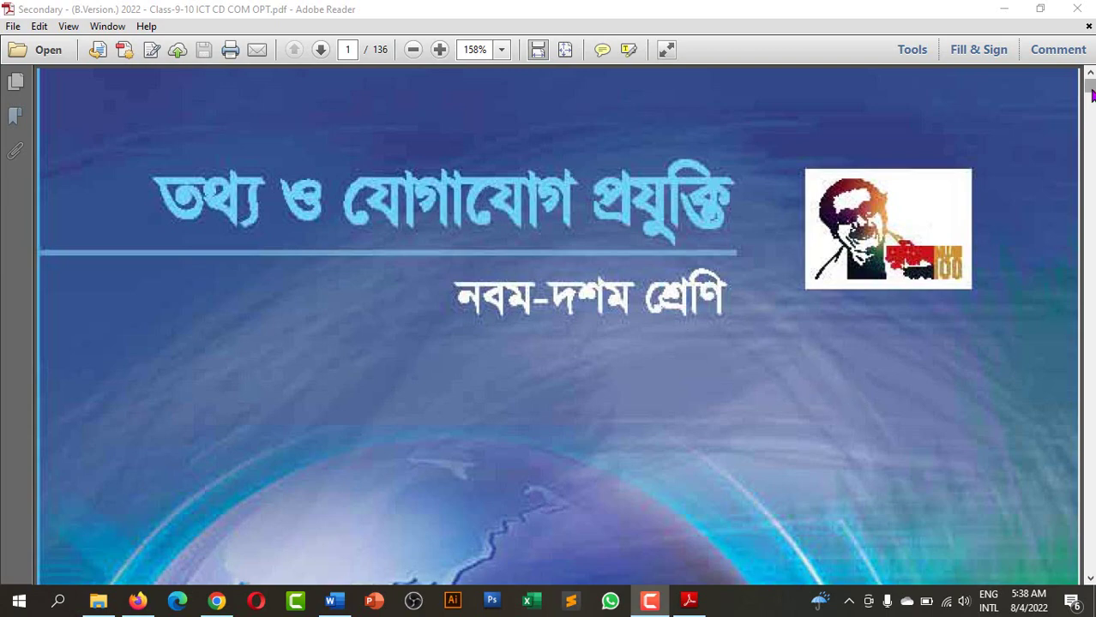
Step: Drag the PDF scrollbar down from the cover toward page 84's toolbox diagram
left_click_drag(1089, 86, 1088, 391)
Step: Scroll and drag the scrollbar back to page 82 of the textbook PDF
scroll(892, 359, "up", 3)
scroll(892, 358, "up", 1)
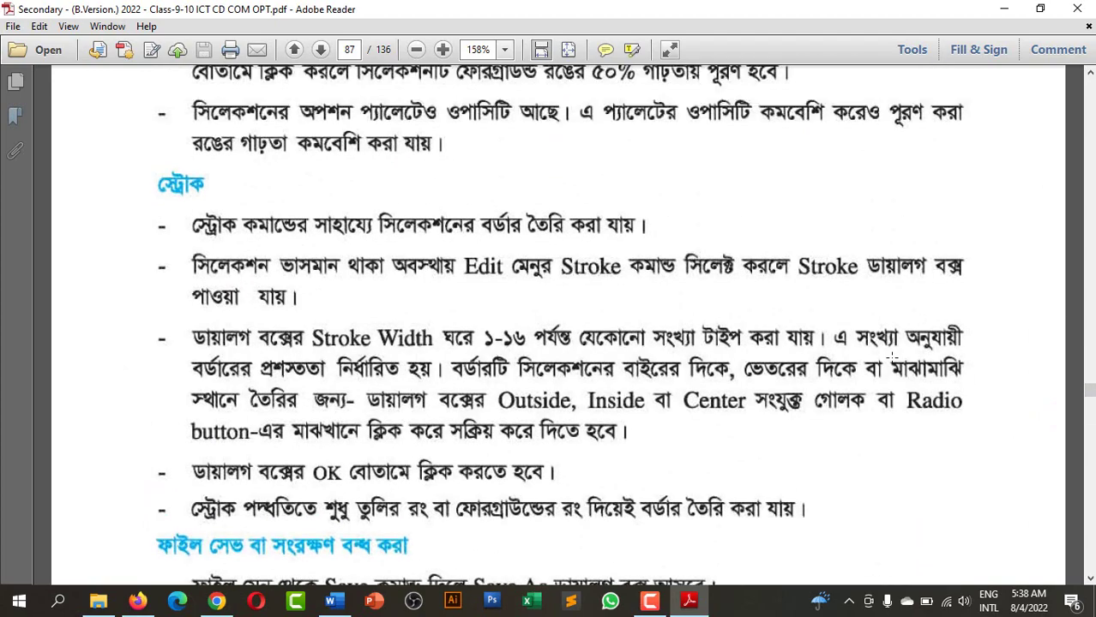
scroll(892, 359, "down", 10)
scroll(891, 358, "down", 3)
scroll(892, 359, "up", 1)
scroll(892, 359, "up", 5)
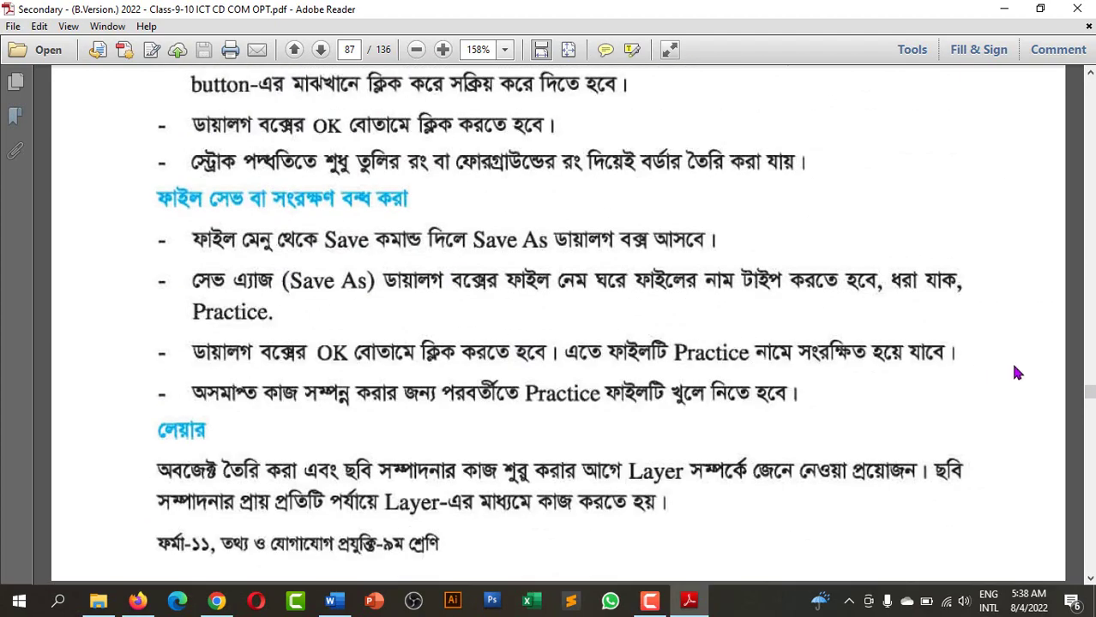
left_click_drag(1090, 395, 1090, 377)
Step: Scroll page 82 to the steps for opening Photoshop and creating a new file
scroll(908, 317, "up", 2)
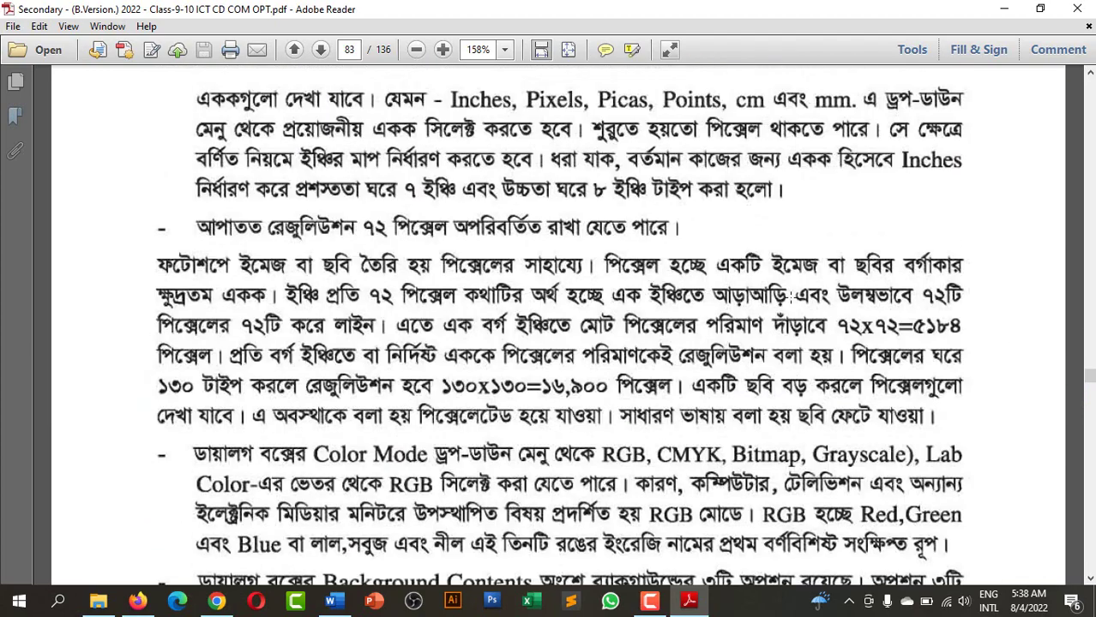
scroll(849, 309, "up", 6)
scroll(793, 305, "up", 8)
scroll(793, 305, "up", 4)
scroll(791, 302, "up", 9)
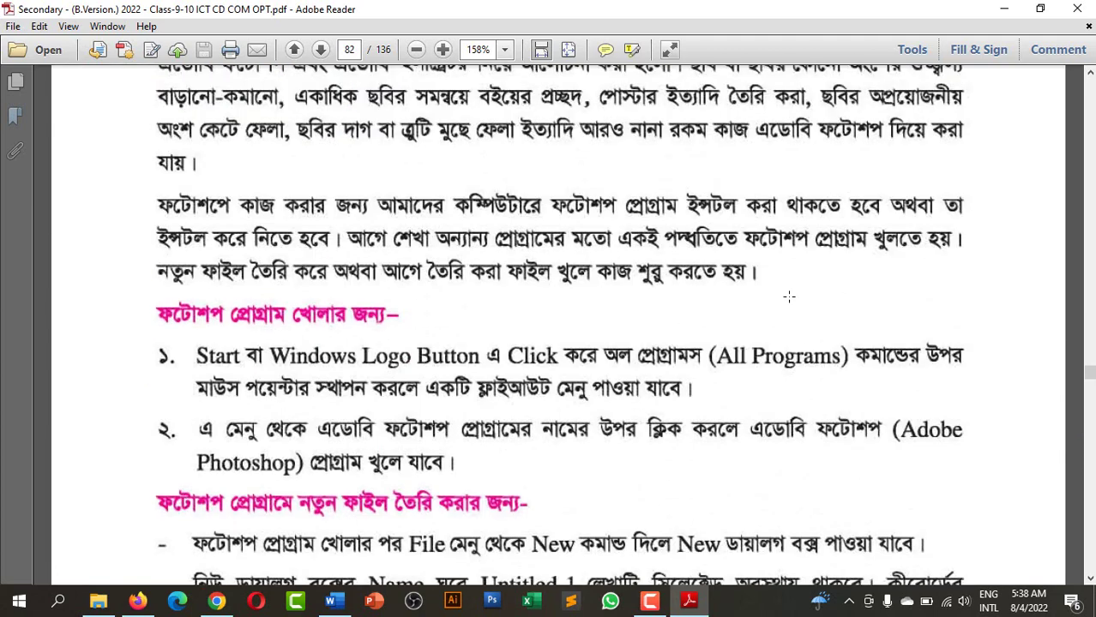
scroll(789, 299, "down", 3)
scroll(788, 297, "down", 3)
scroll(789, 297, "down", 1)
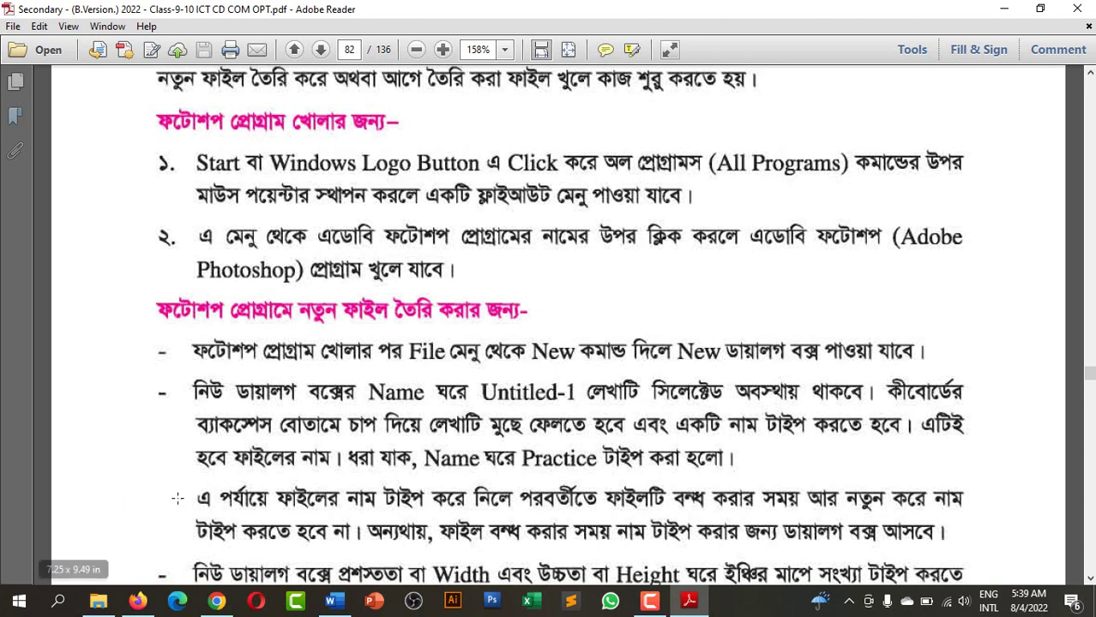
mouse_move(26, 583)
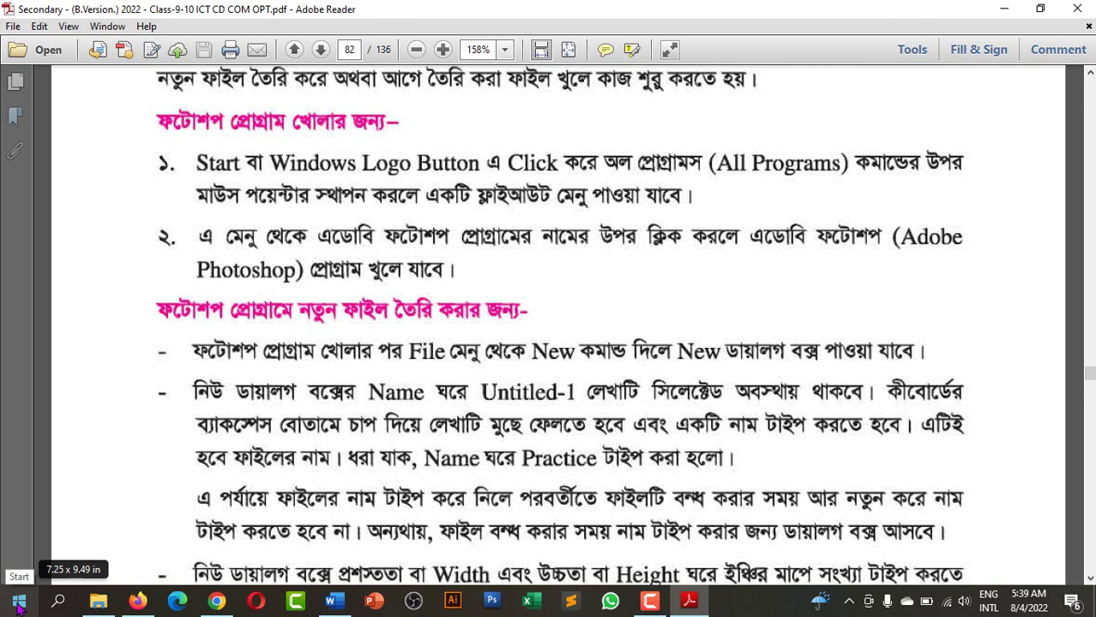
Step: Launch Adobe Photoshop CS3 from the Start menu's Adobe Photoshop folder
left_click(18, 606)
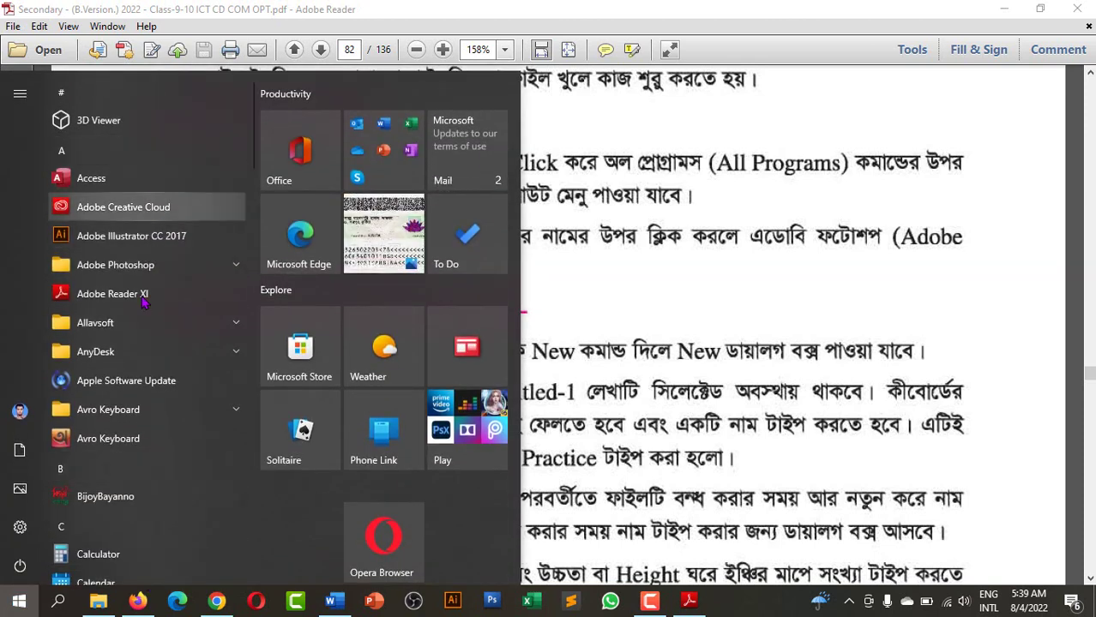
scroll(150, 425, "down", 5)
scroll(148, 424, "up", 3)
scroll(148, 424, "up", 2)
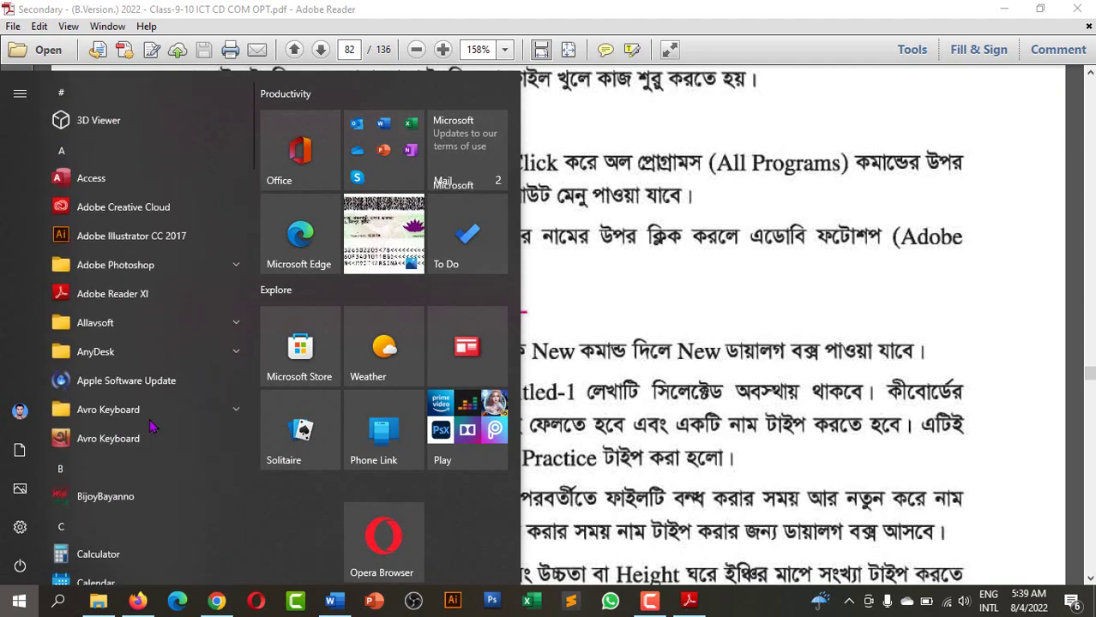
left_click(189, 268)
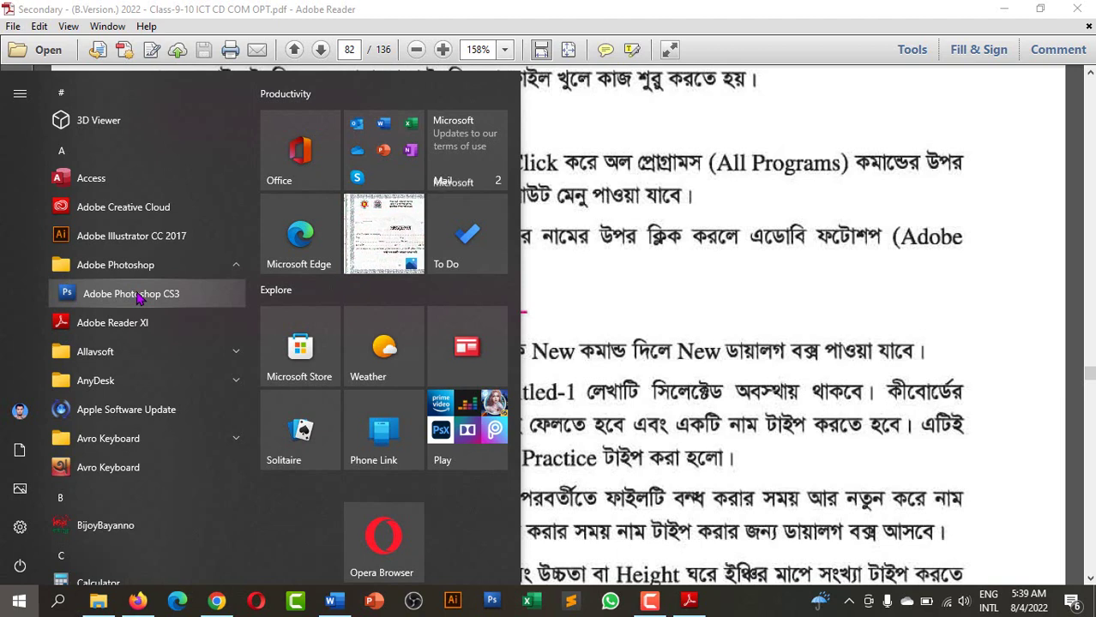
left_click(137, 296)
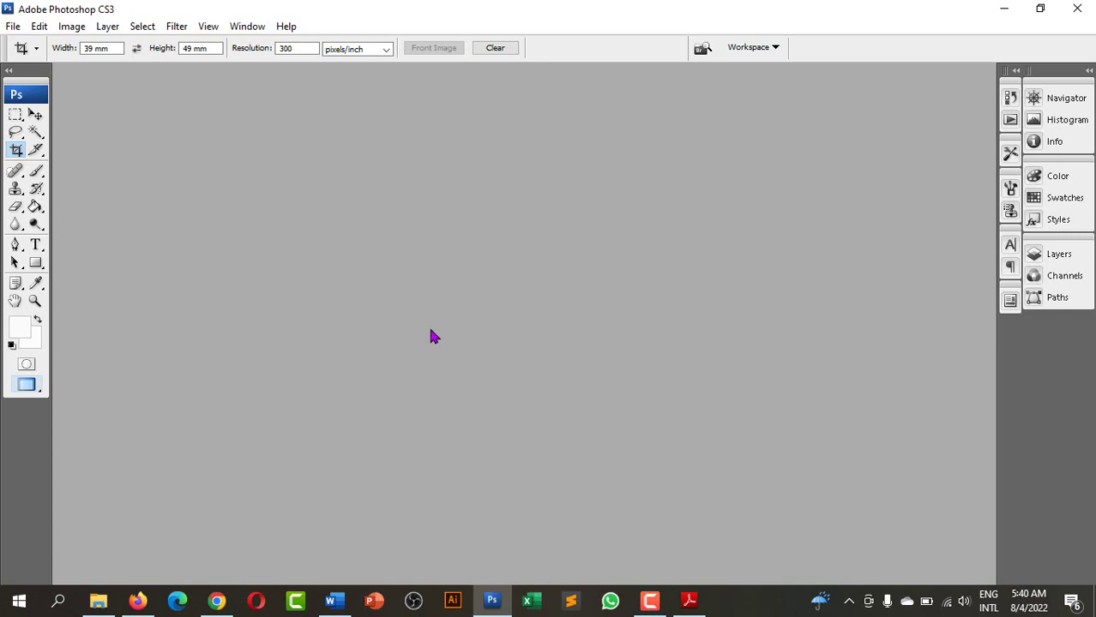
Step: Start a File > New document named Practice, then switch back to the PDF textbook
left_click(13, 25)
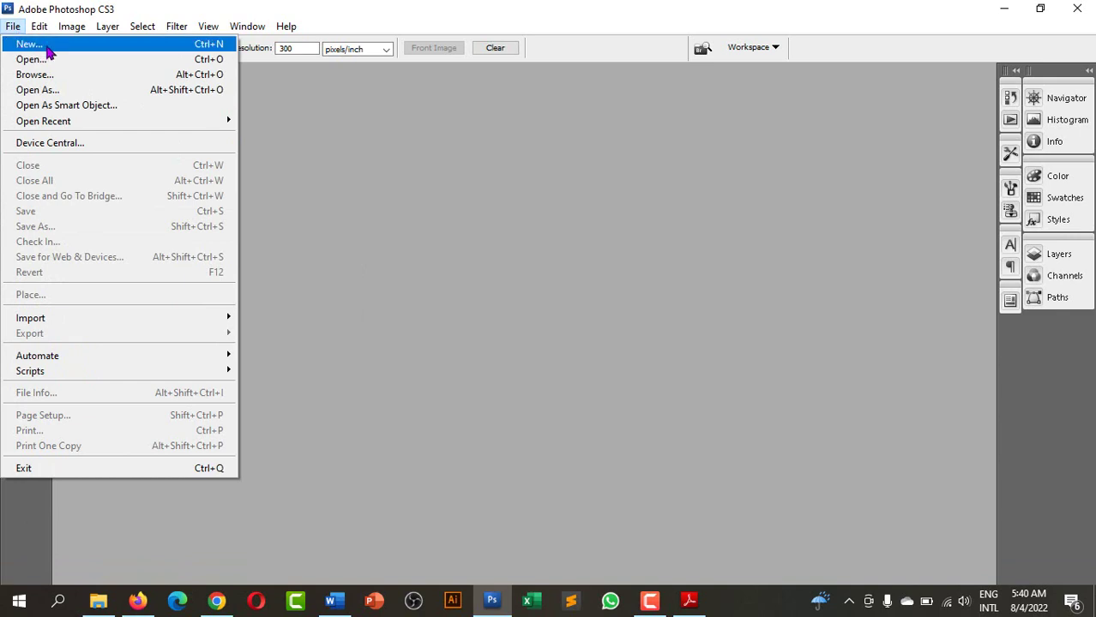
left_click(30, 44)
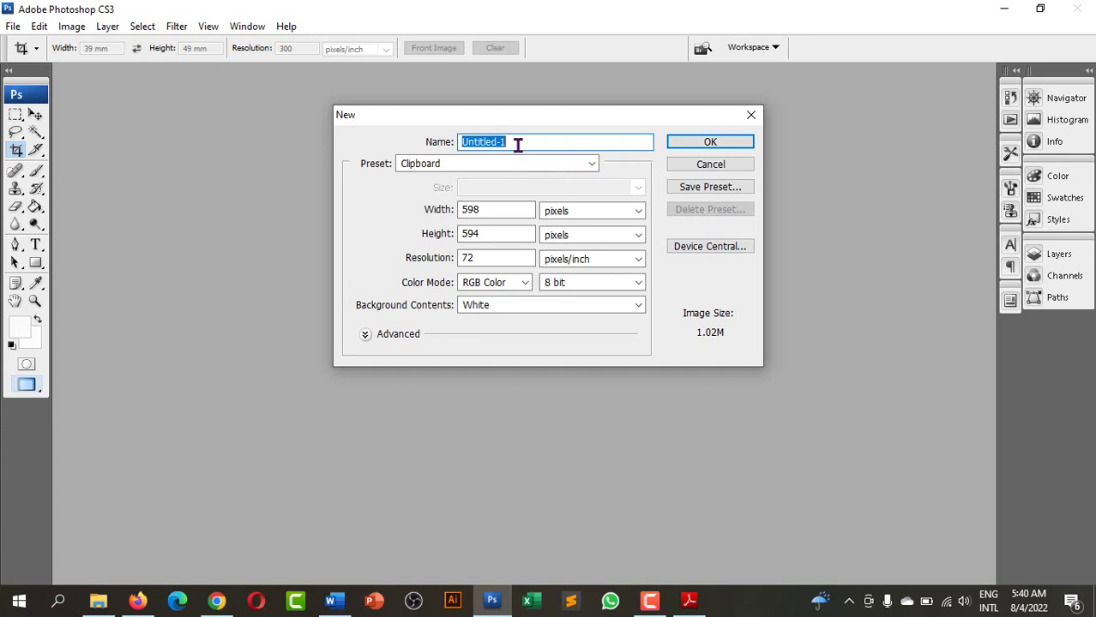
key("BackSpace")
type("Pract")
type("i")
type("ce")
left_click(688, 600)
Step: Scroll the PDF to the Width/Height guidance and return to Photoshop's New dialog
scroll(629, 482, "down", 3)
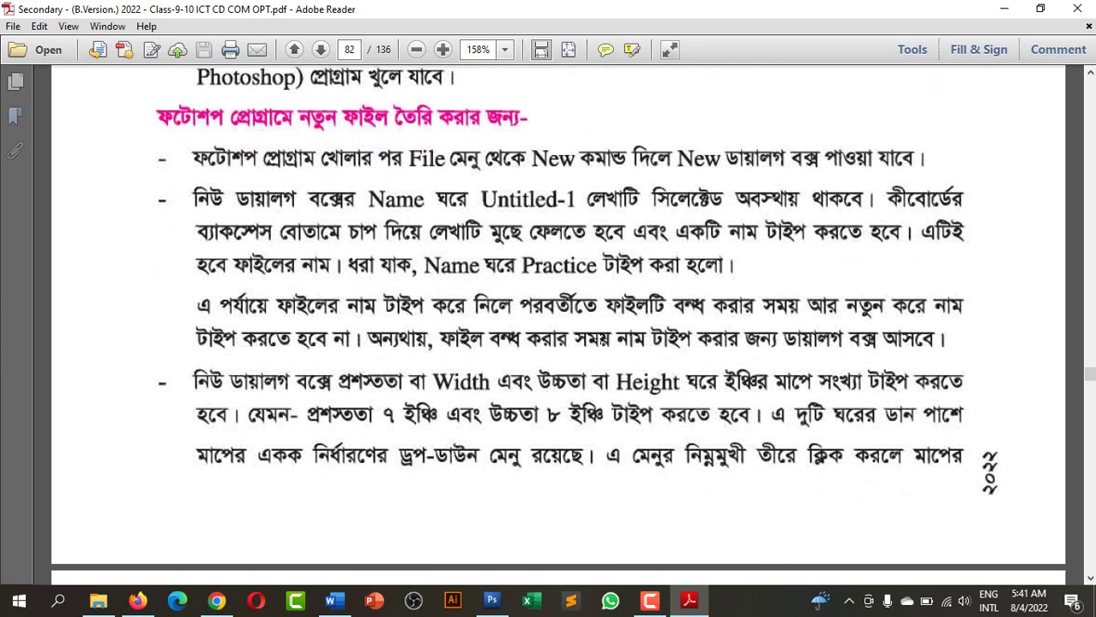
scroll(605, 337, "down", 2)
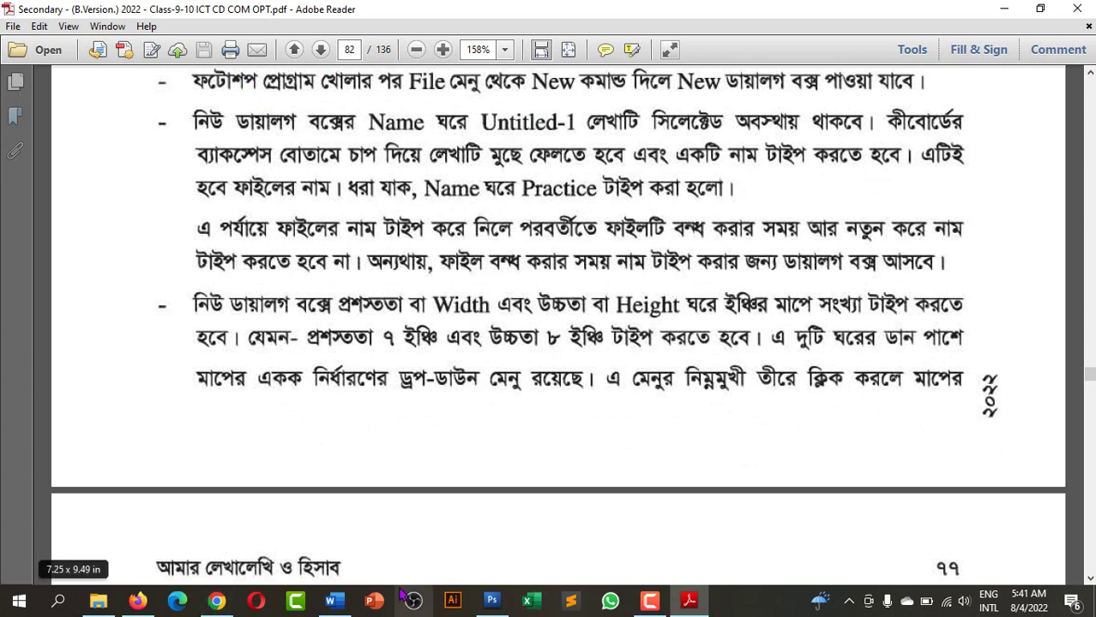
left_click(491, 600)
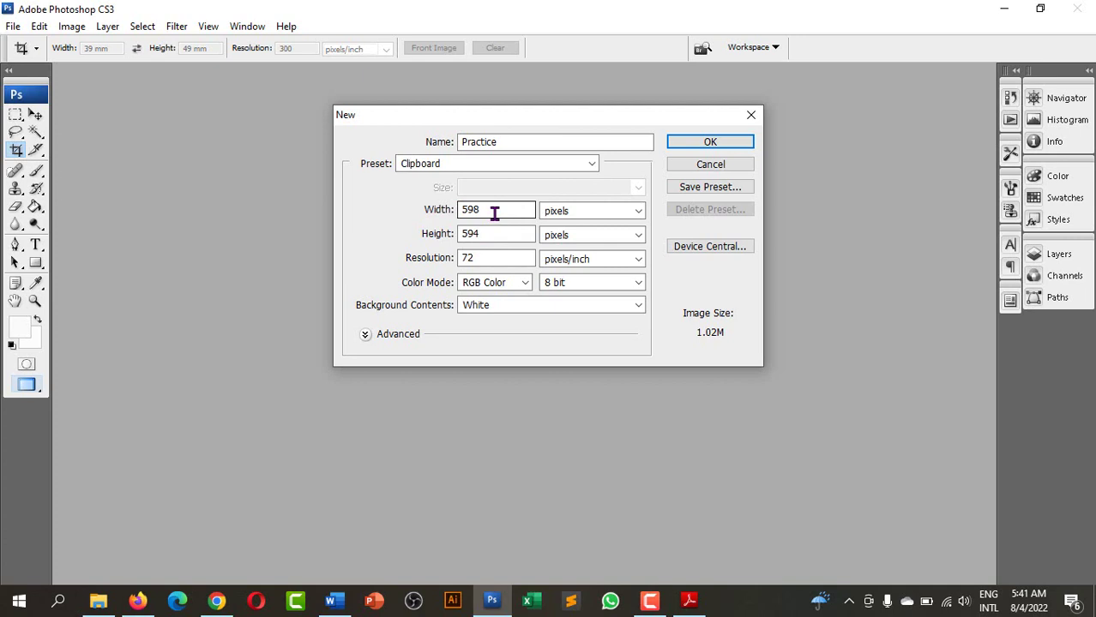
Step: Set the Practice document size to 7 inches wide by 8 inches high
left_click(574, 213)
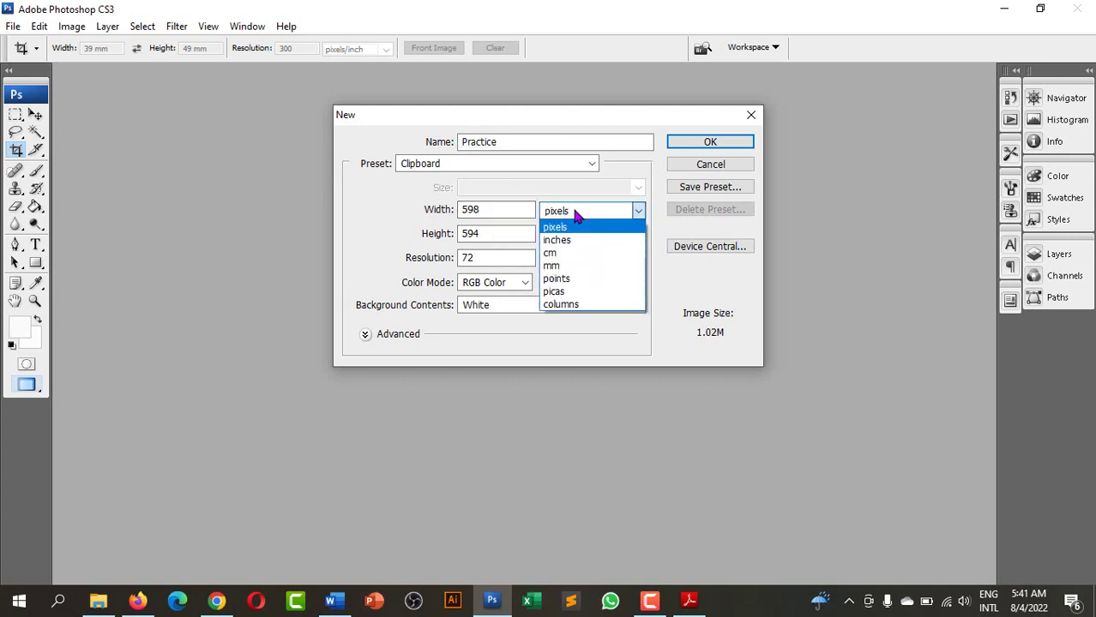
left_click(575, 240)
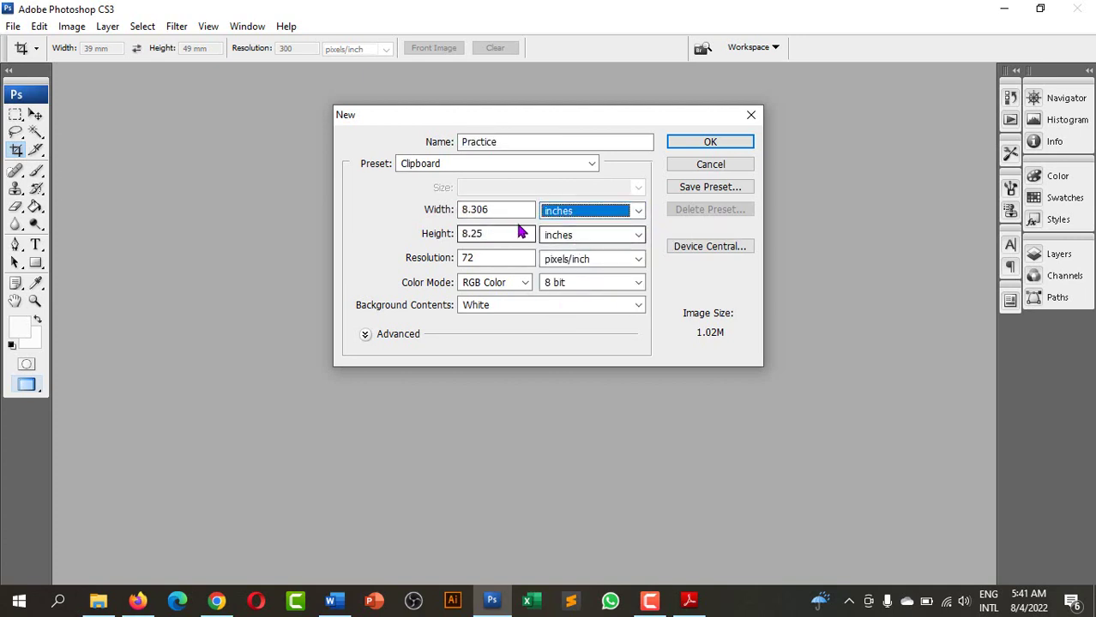
left_click(431, 214)
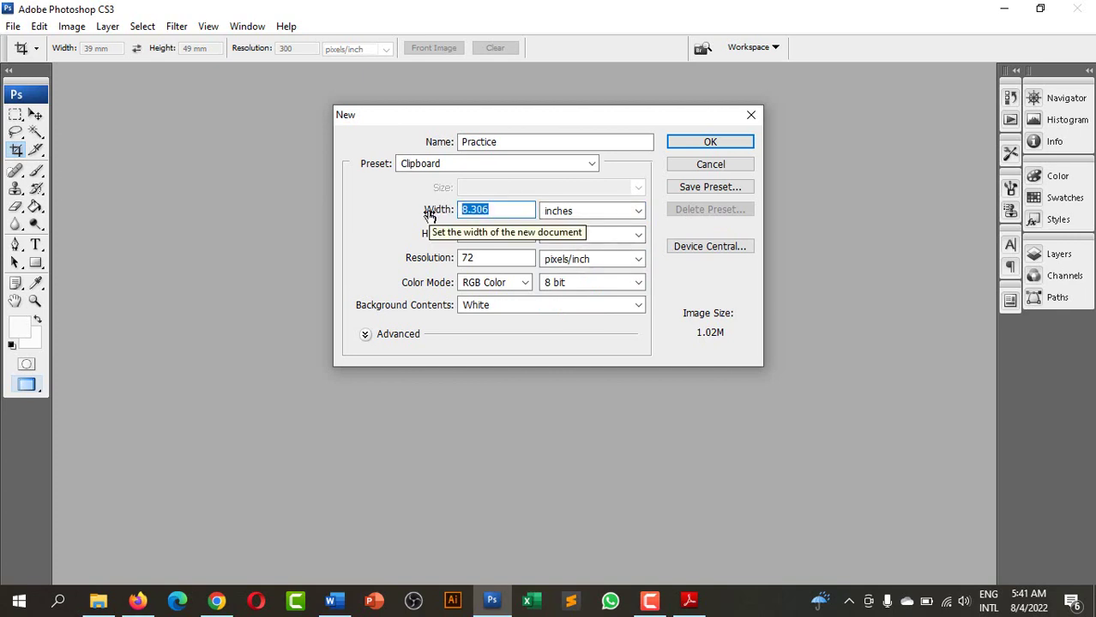
type("7")
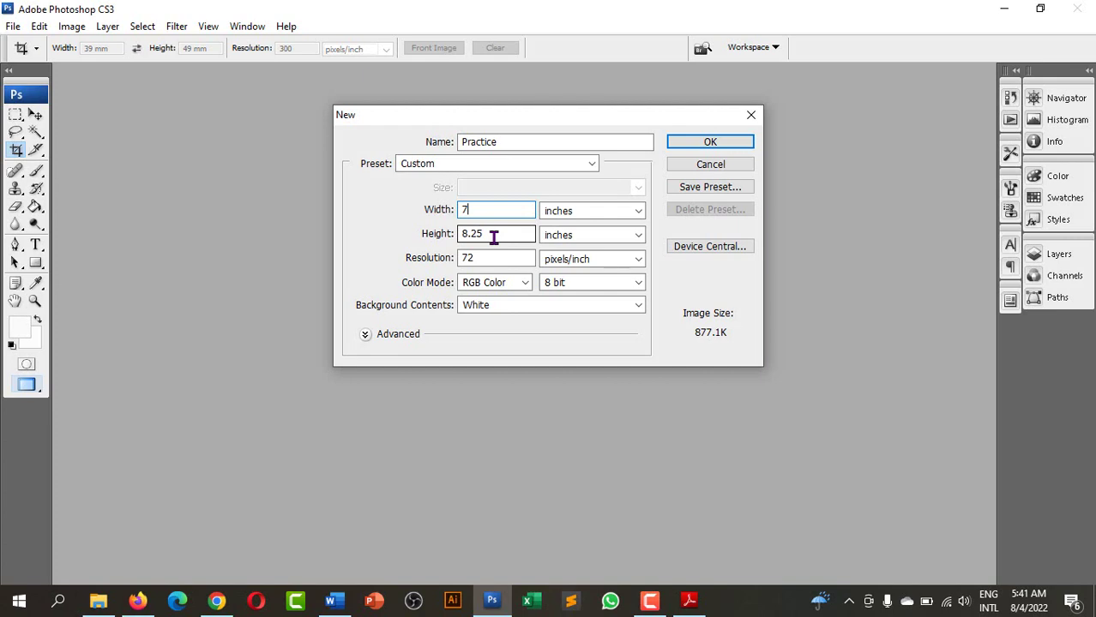
left_click_drag(494, 238, 457, 240)
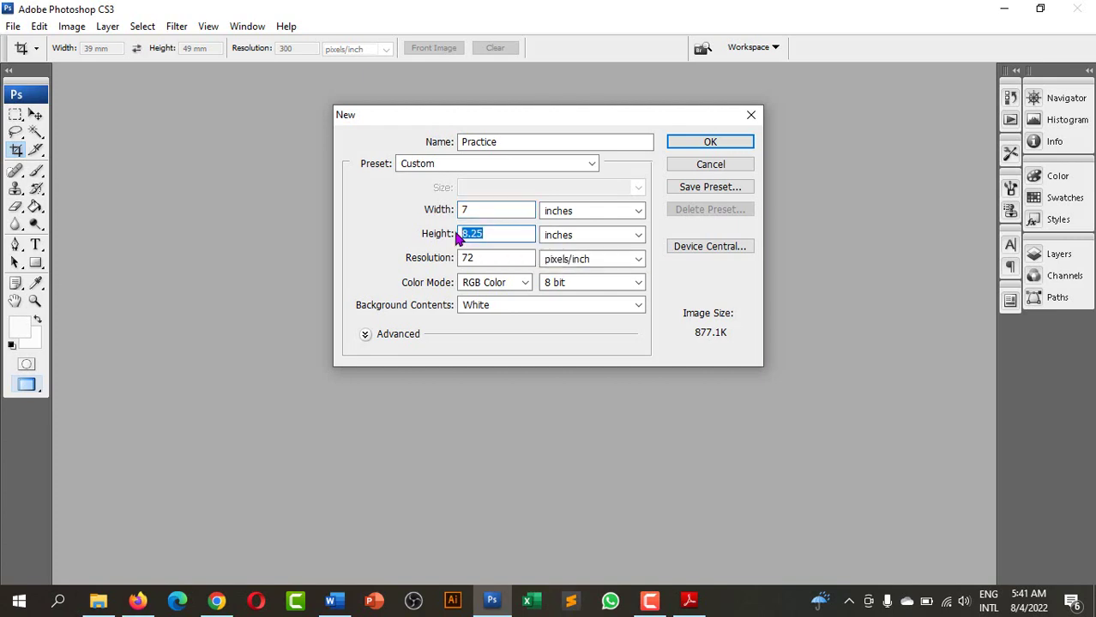
type("8")
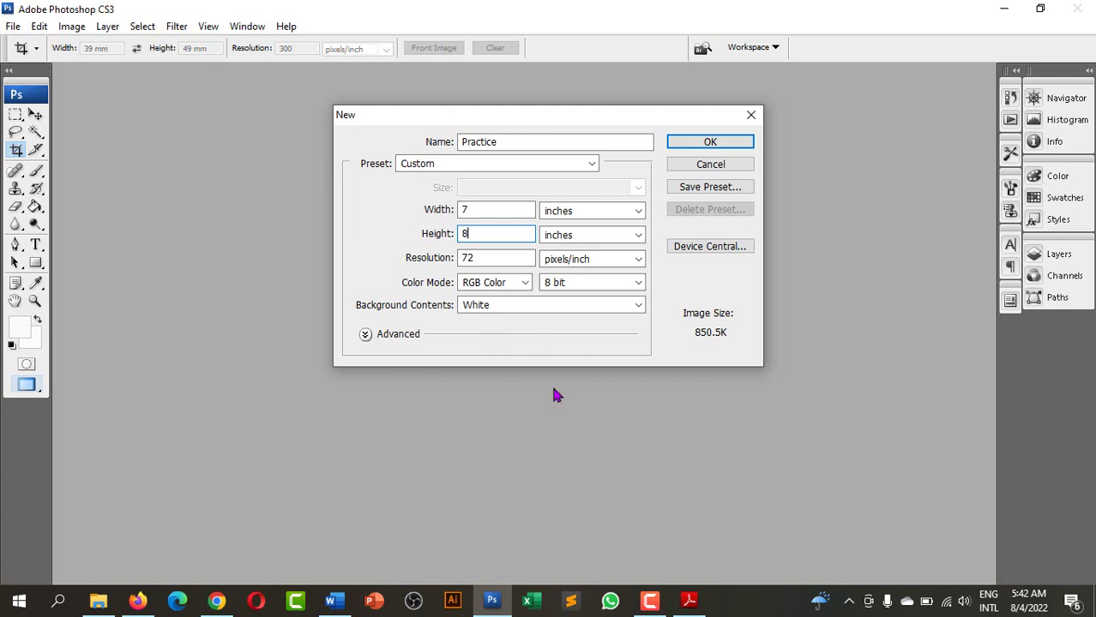
Step: Keep inches and 72 pixels/inch, choose RGB Color mode, and show Background Contents options
left_click(617, 212)
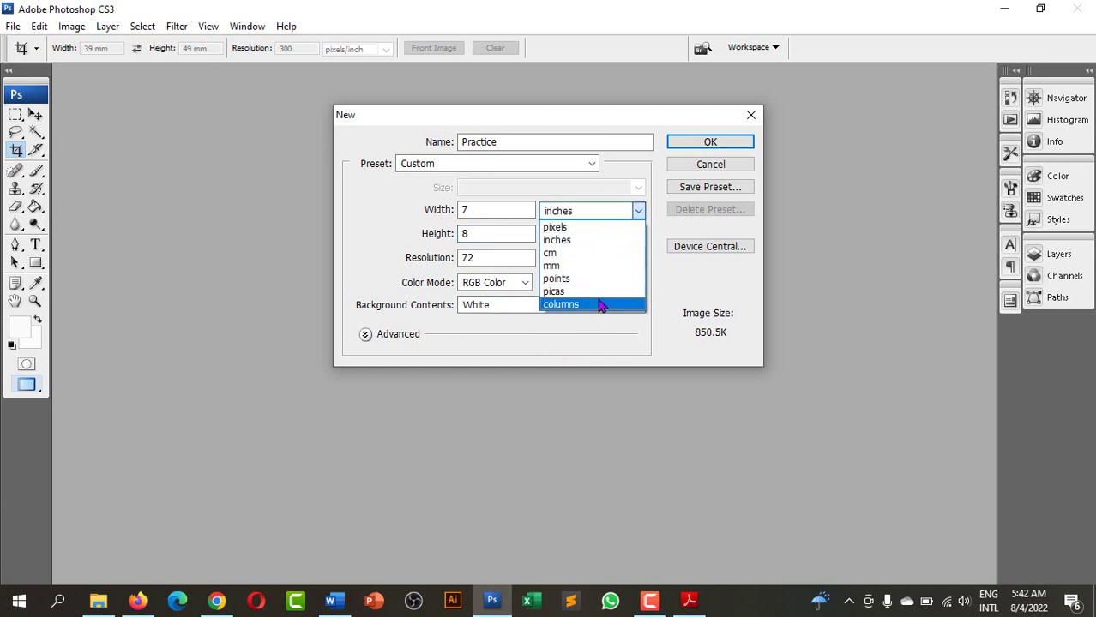
left_click(610, 211)
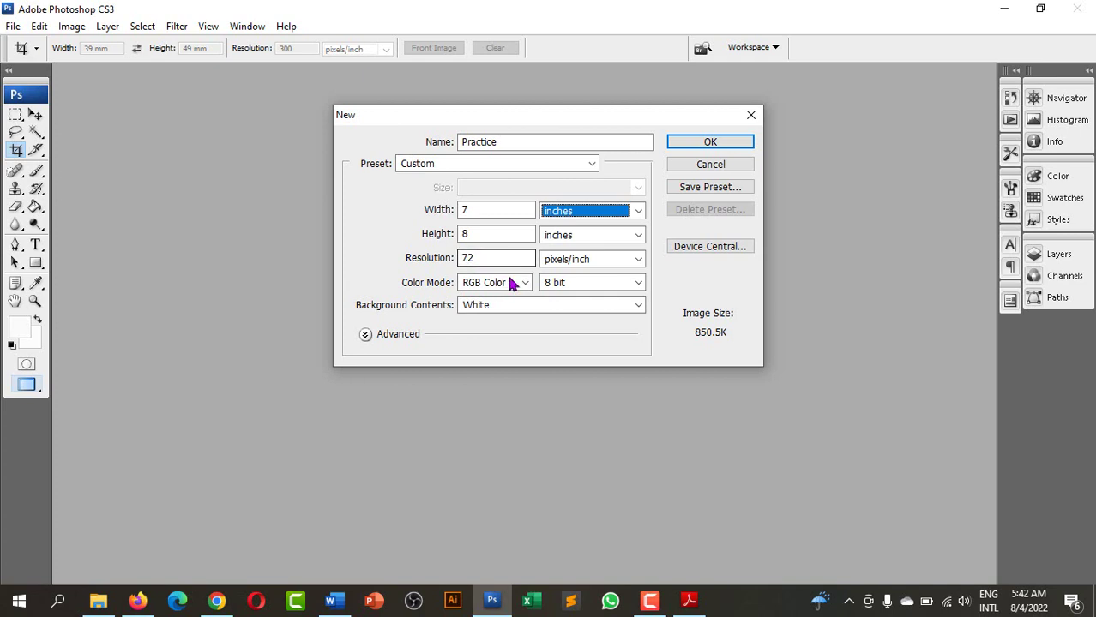
left_click(469, 258)
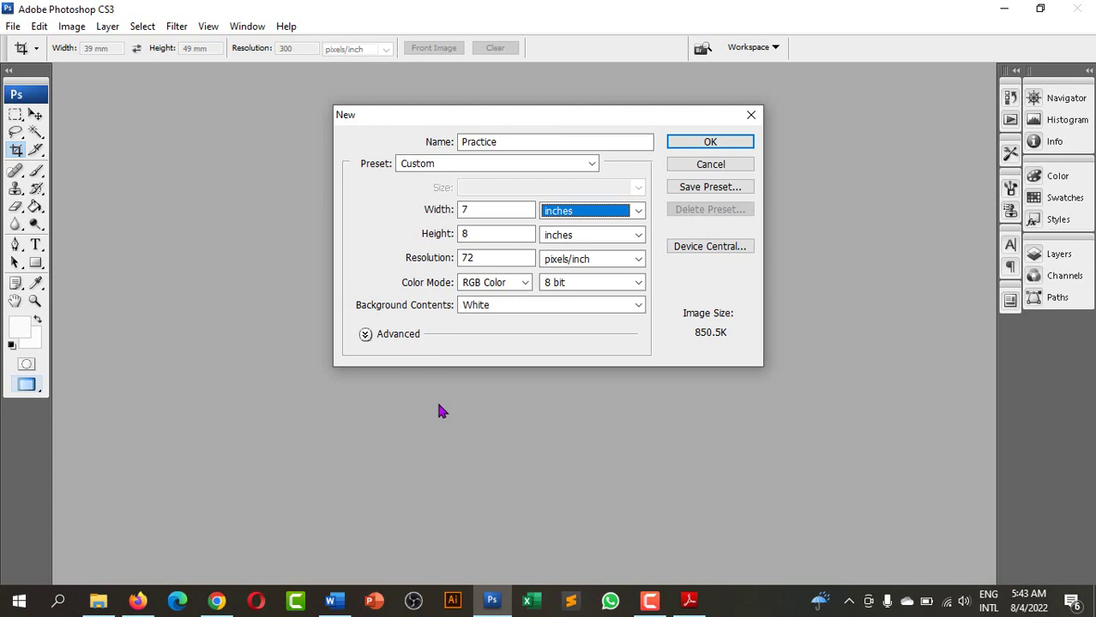
left_click(526, 285)
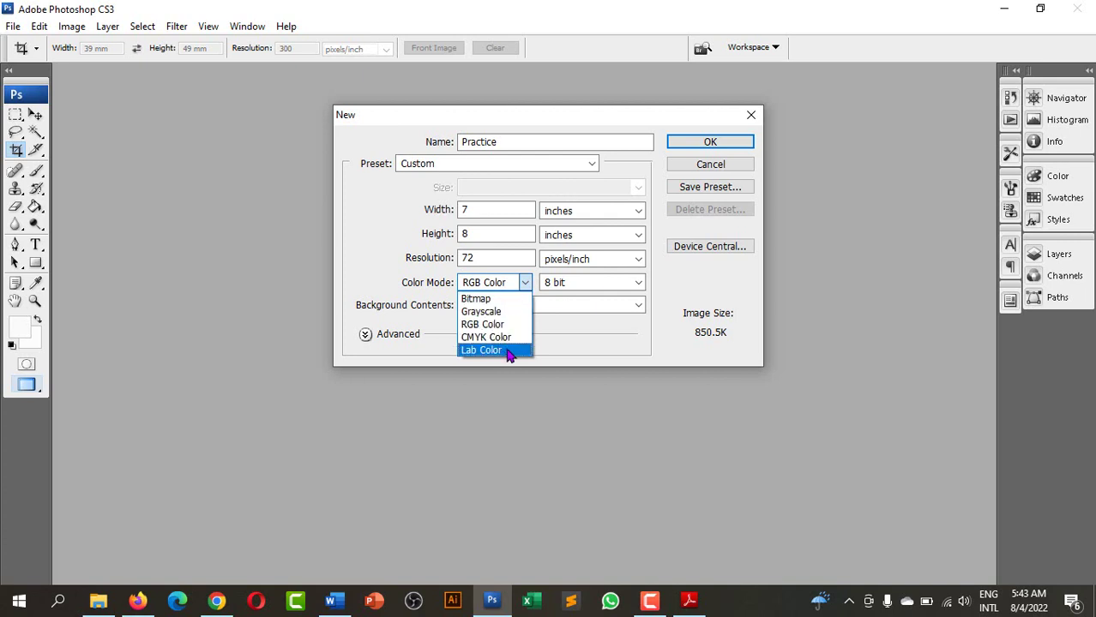
left_click(512, 324)
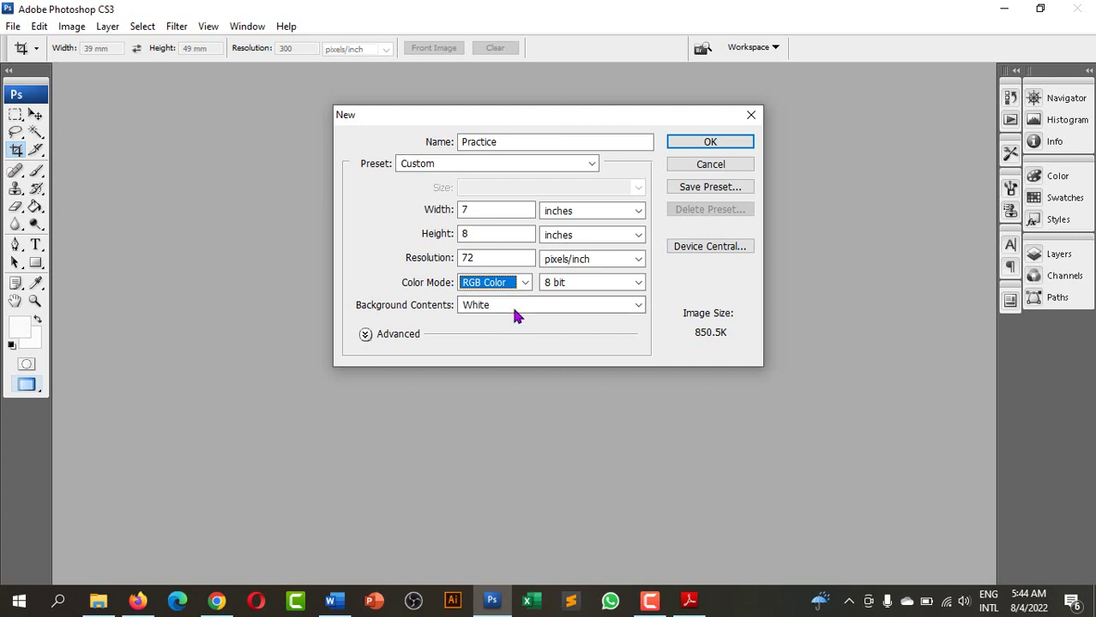
left_click(512, 306)
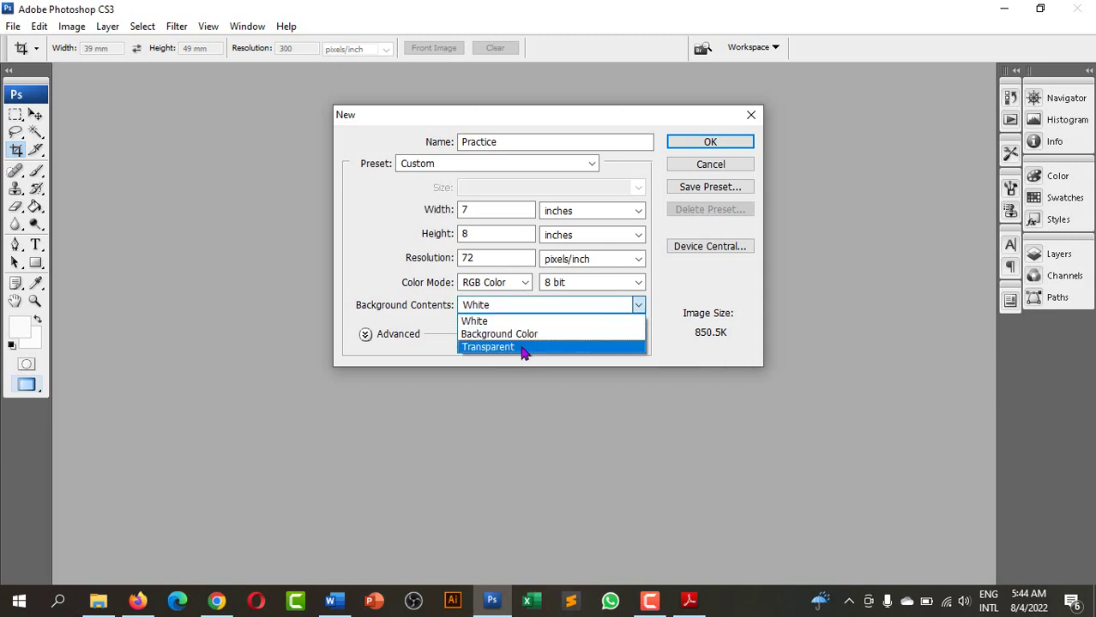
Step: Choose White background contents, then expand and collapse the Advanced settings
left_click(554, 322)
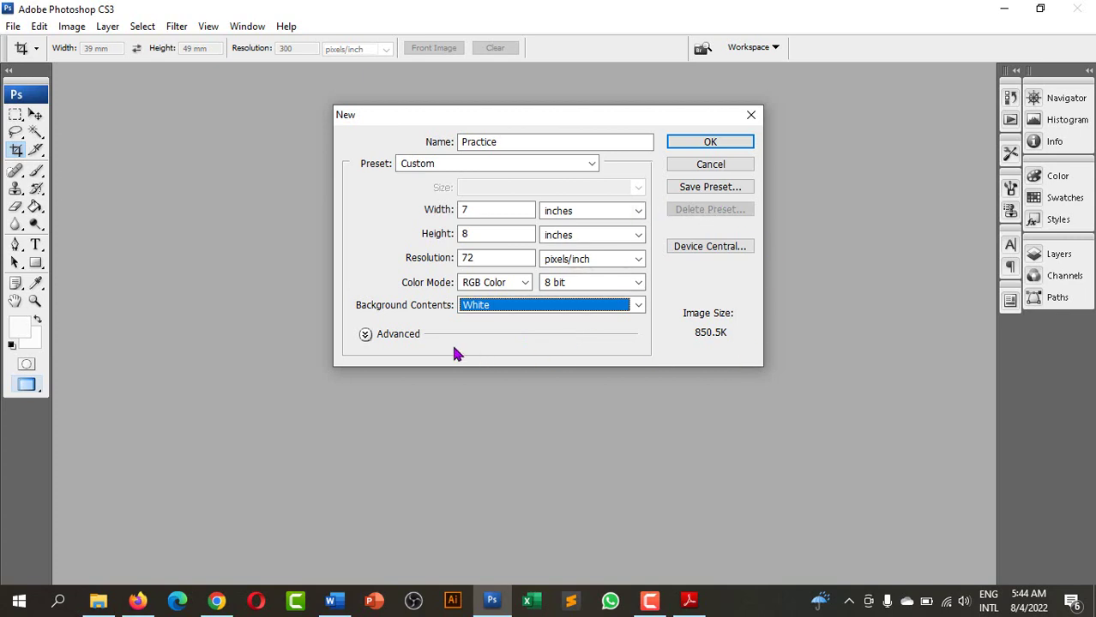
left_click(365, 334)
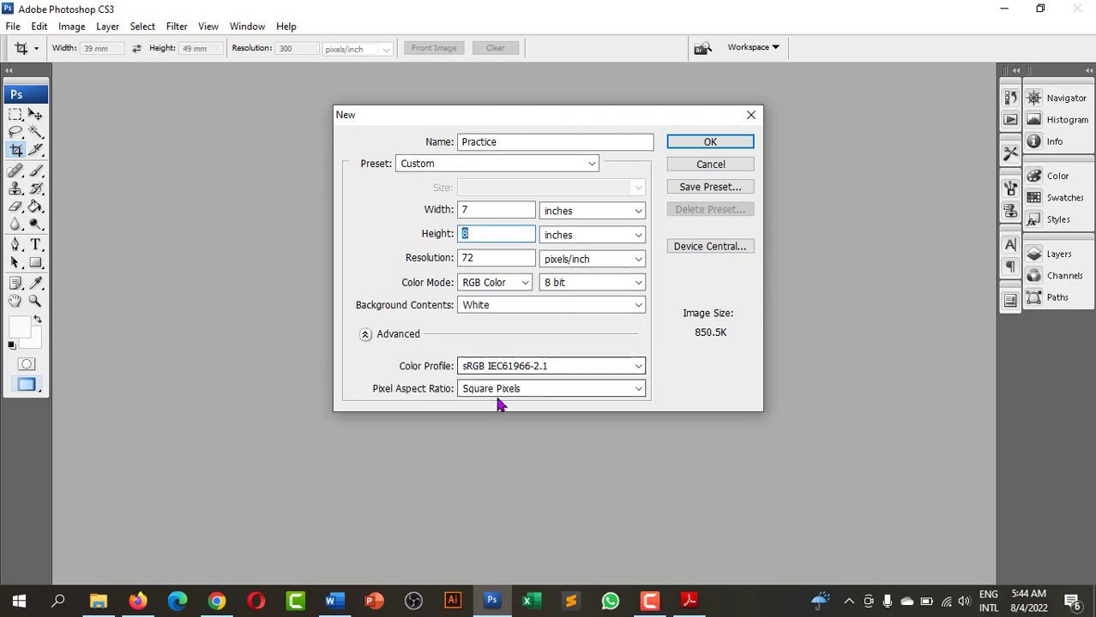
left_click(364, 334)
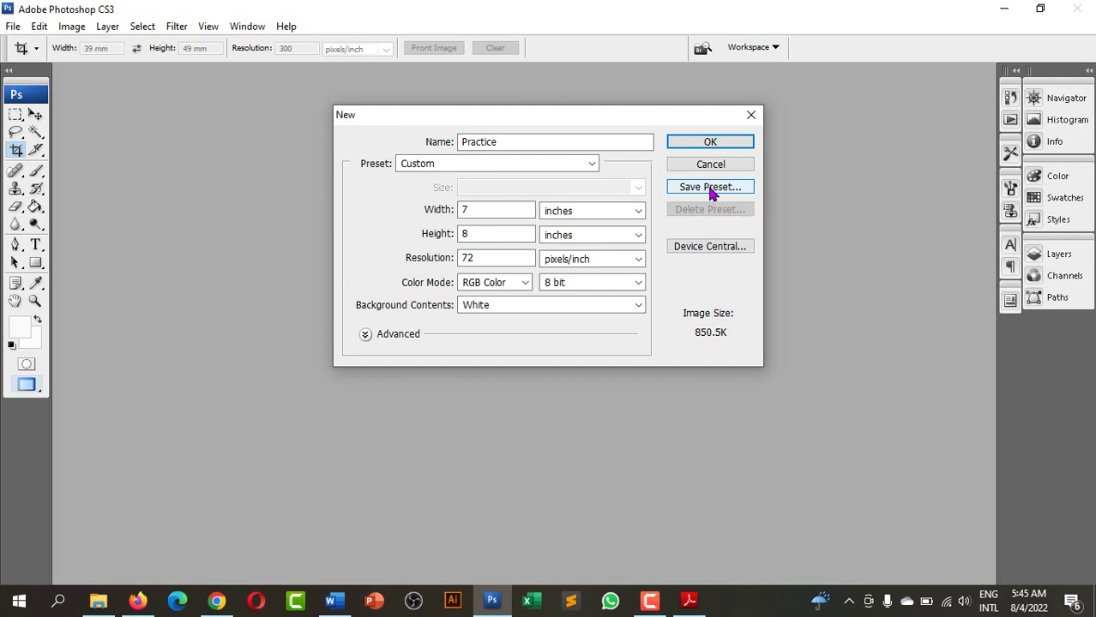
Step: Confirm the New dialog to create the Practice canvas, then restore and re-maximize the window
left_click(724, 146)
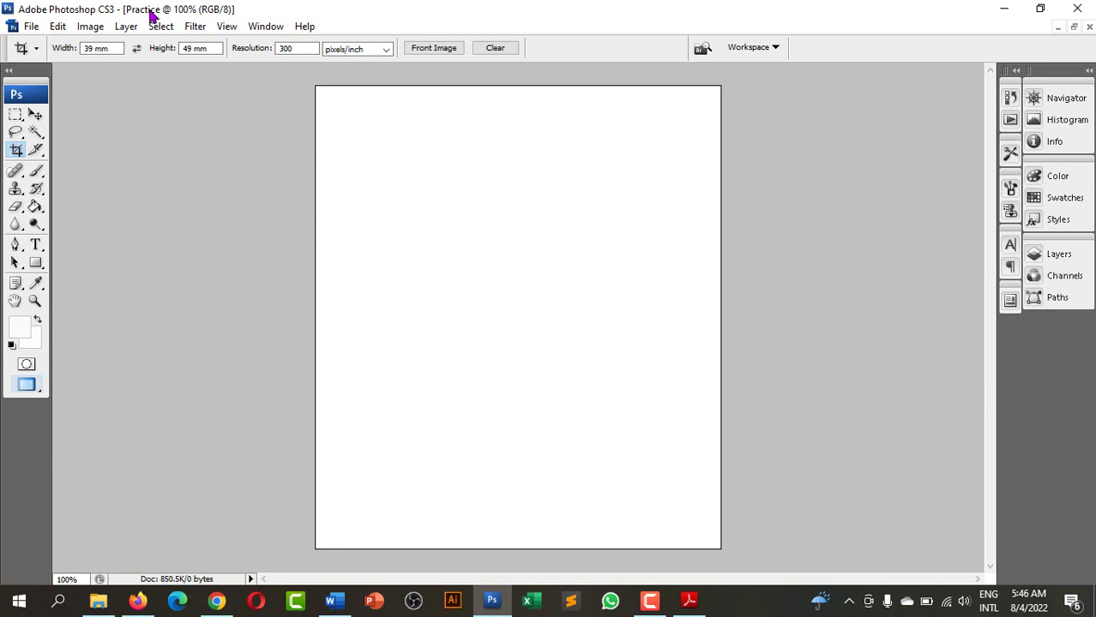
double_click(302, 12)
double_click(324, 15)
left_click(90, 27)
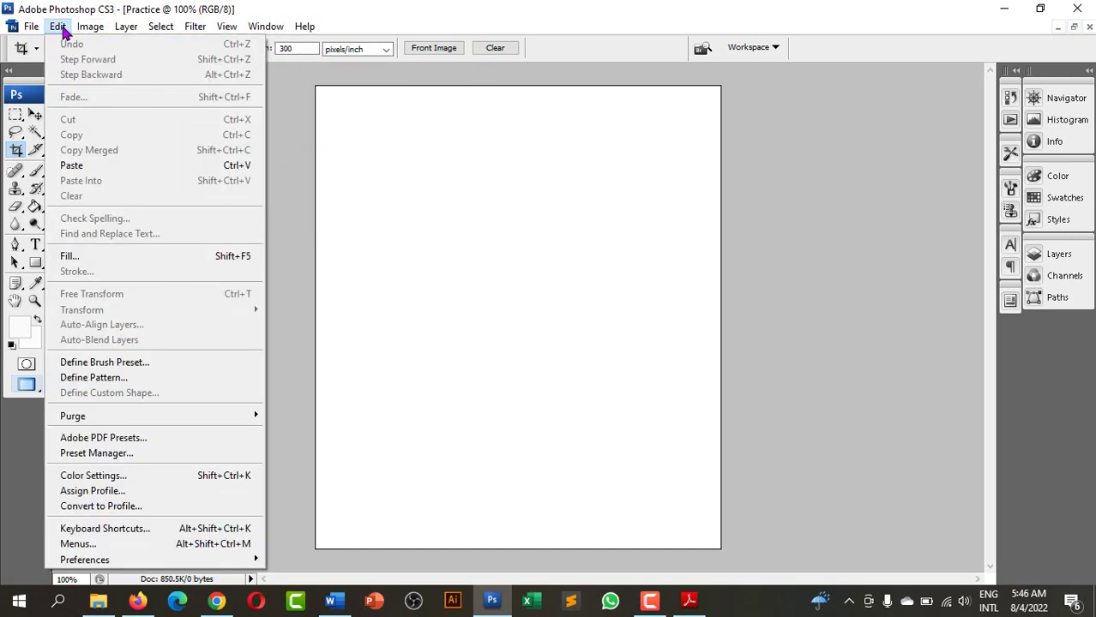
left_click(58, 27)
left_click(31, 27)
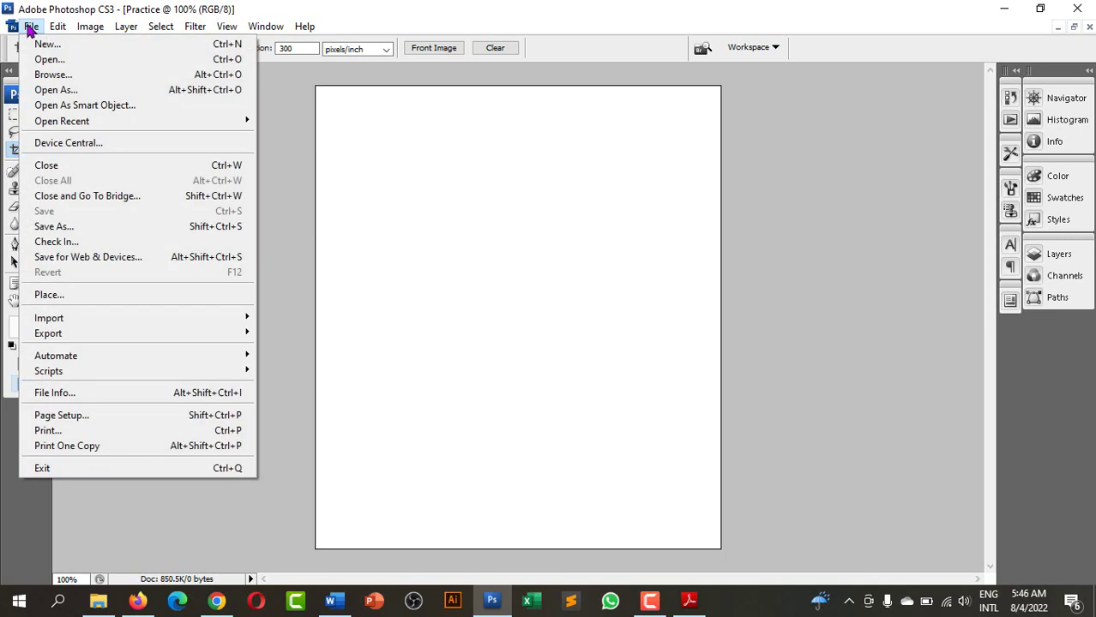
left_click(29, 26)
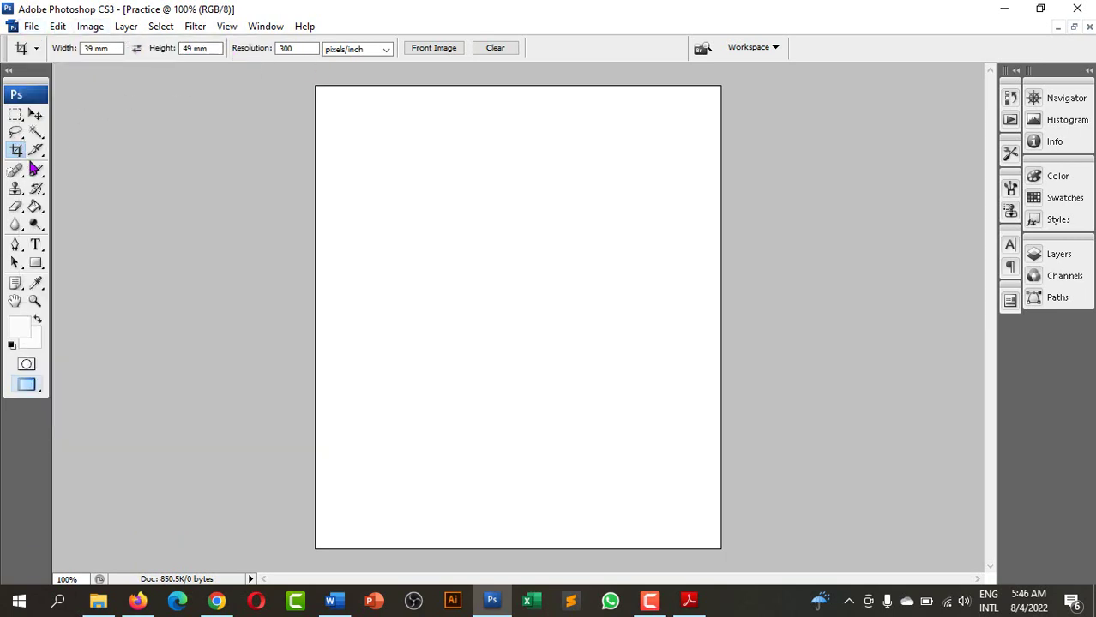
left_click(15, 114)
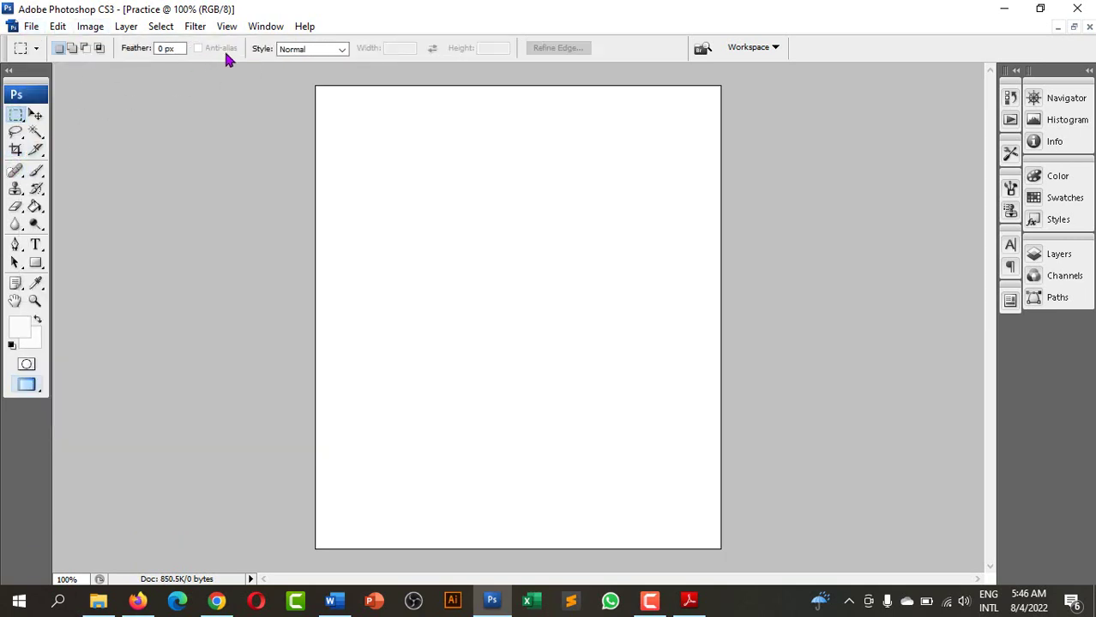
left_click(36, 171)
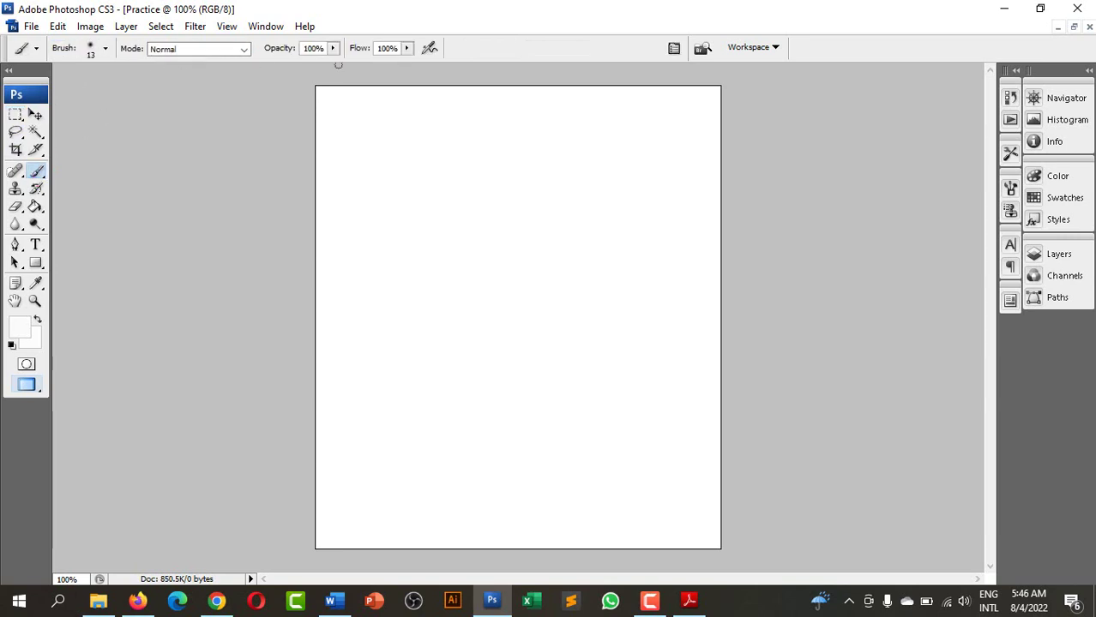
left_click(35, 115)
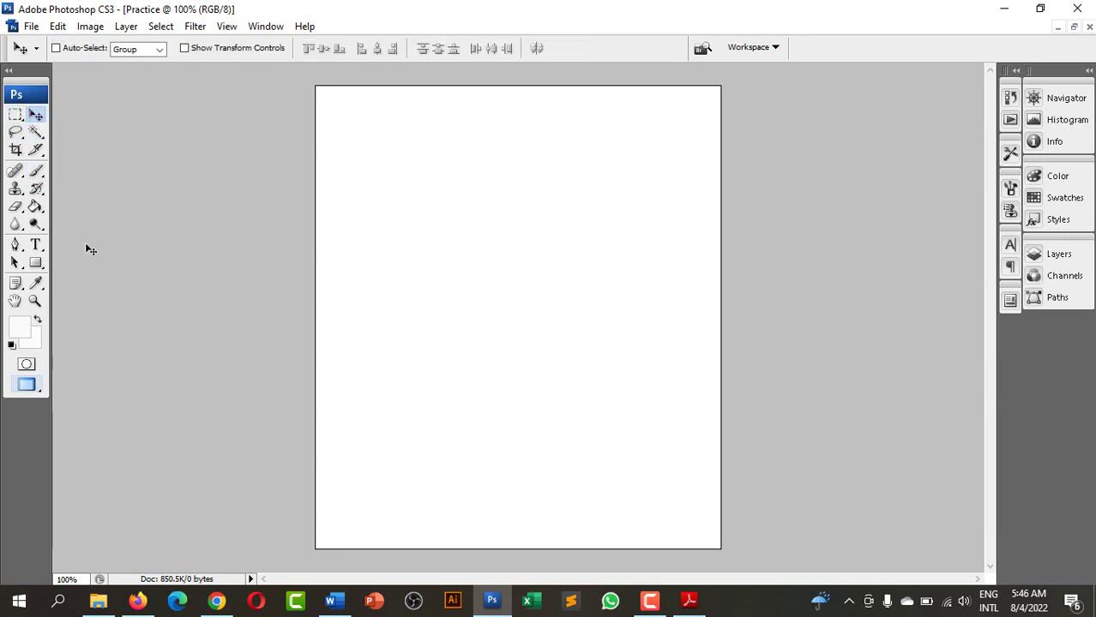
left_click(36, 246)
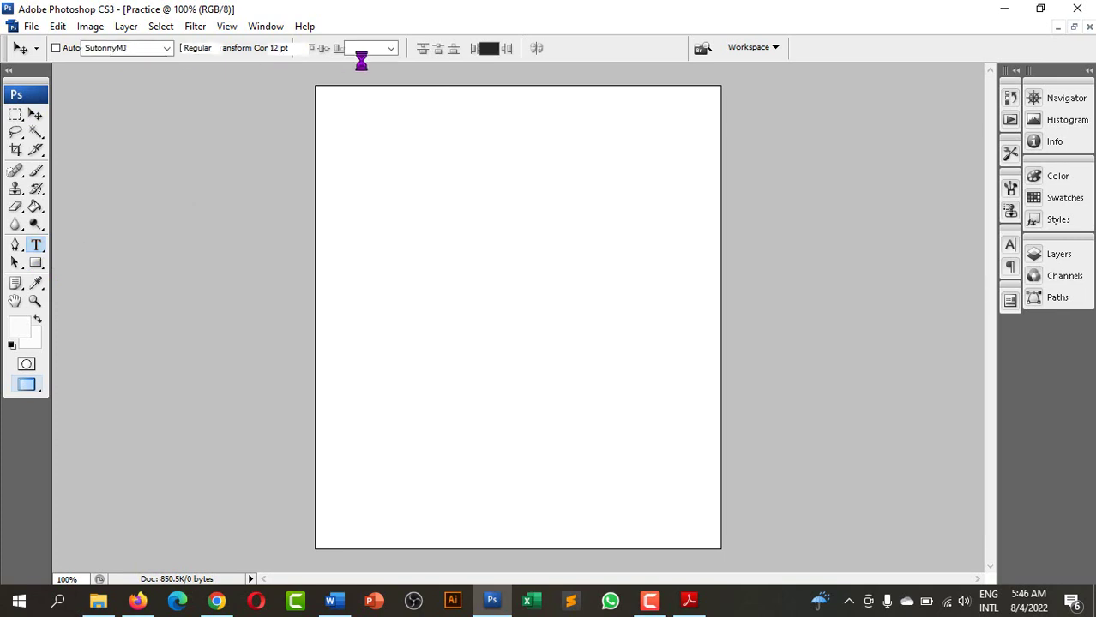
left_click(16, 150)
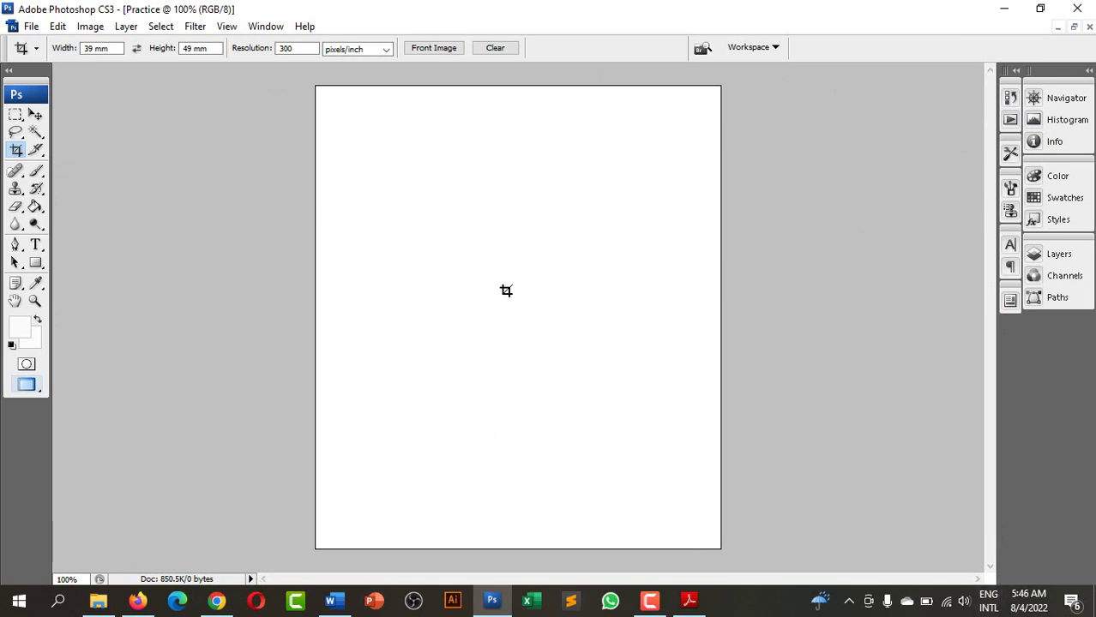
scroll(506, 291, "up", 2, "alt")
scroll(505, 290, "up", 2, "alt")
scroll(505, 290, "up", 2, "alt")
scroll(505, 291, "up", 2, "alt")
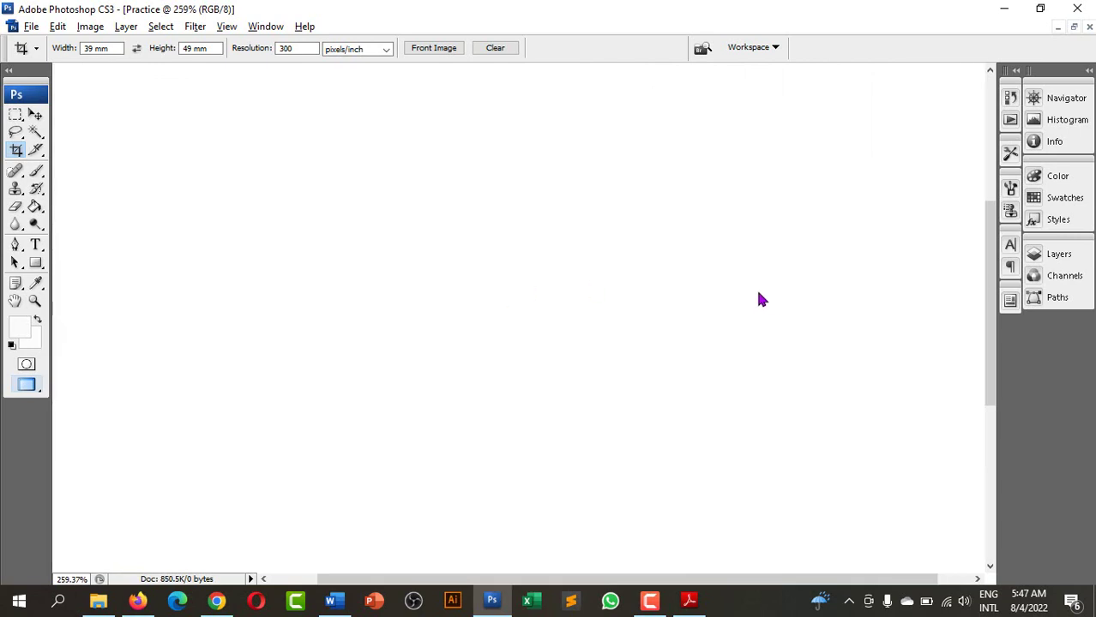
mouse_move(990, 317)
left_mouse_down()
mouse_move(991, 176)
mouse_move(990, 533)
left_mouse_up()
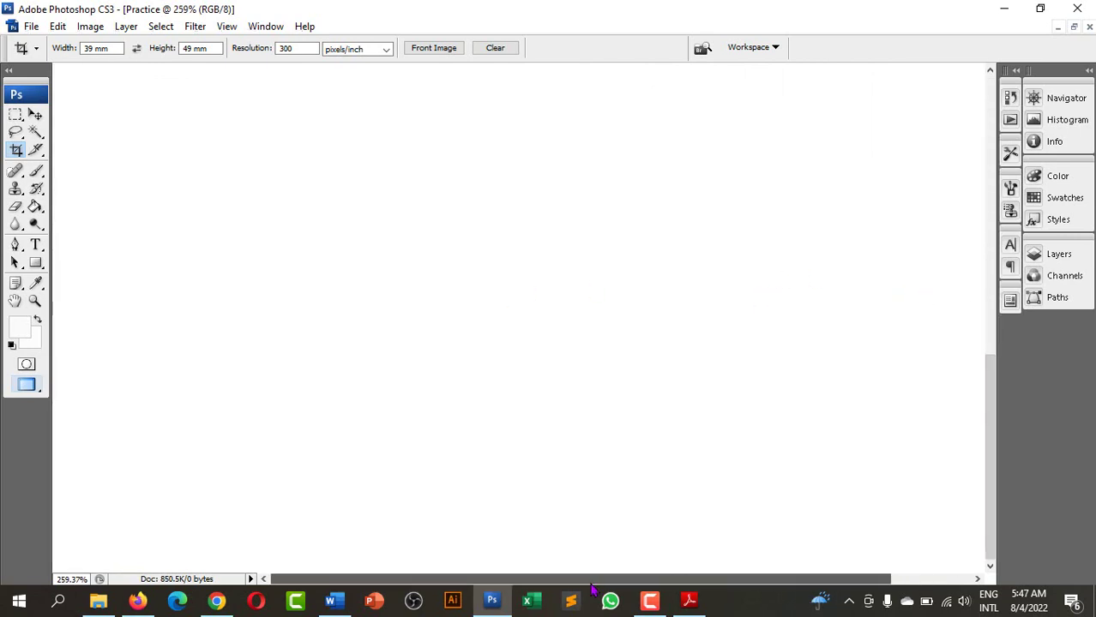
left_click_drag(782, 579, 861, 586)
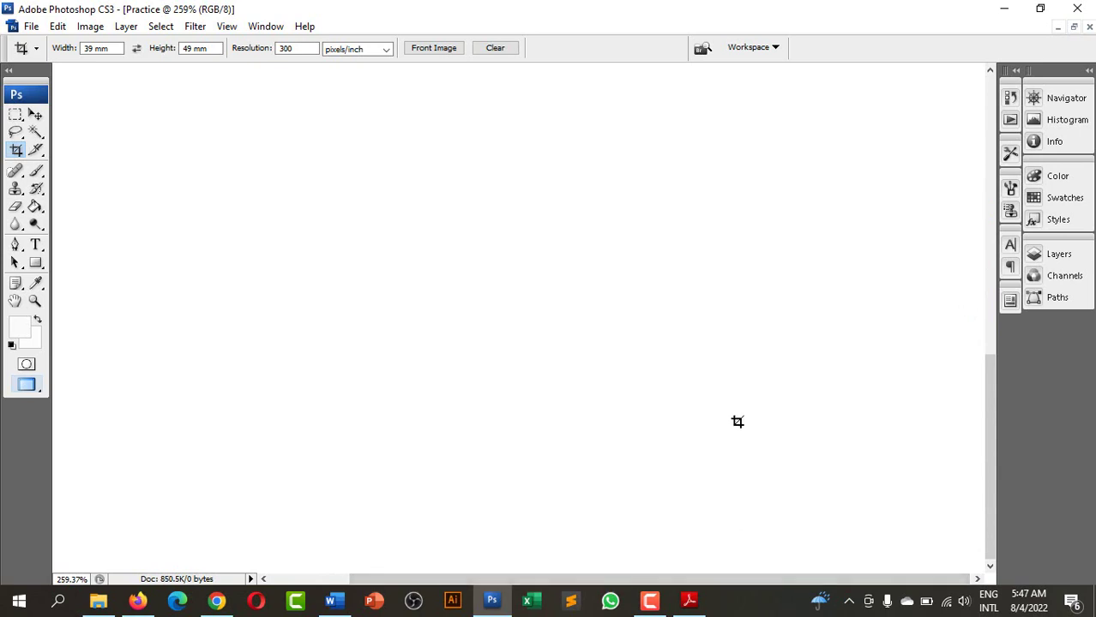
scroll(737, 421, "down", 1)
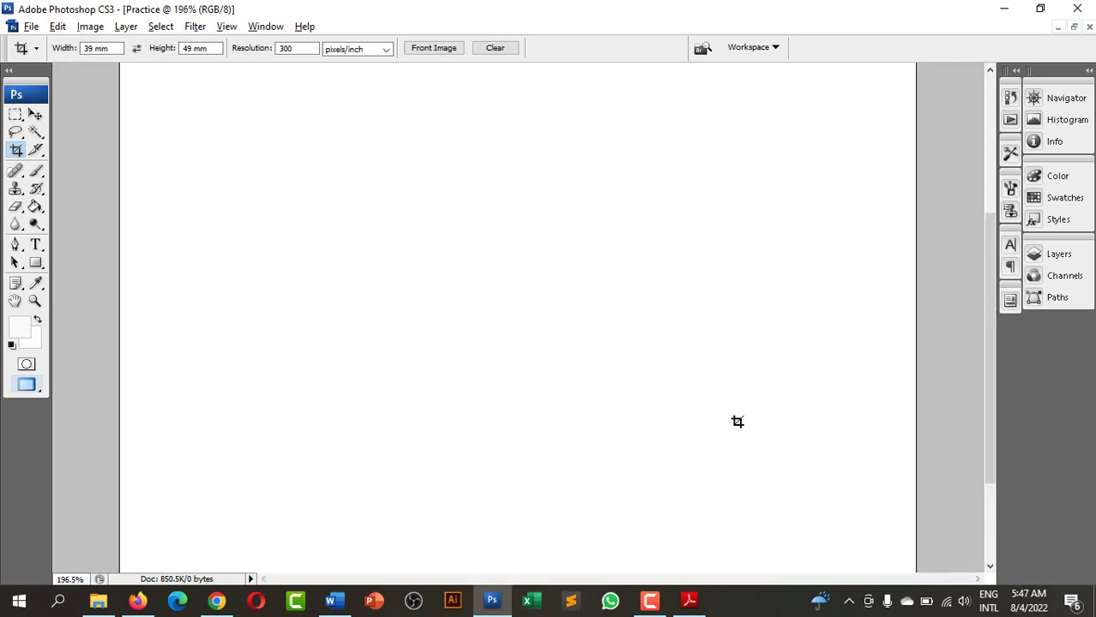
scroll(738, 421, "down", 2)
scroll(737, 421, "down", 1)
scroll(737, 421, "down", 1)
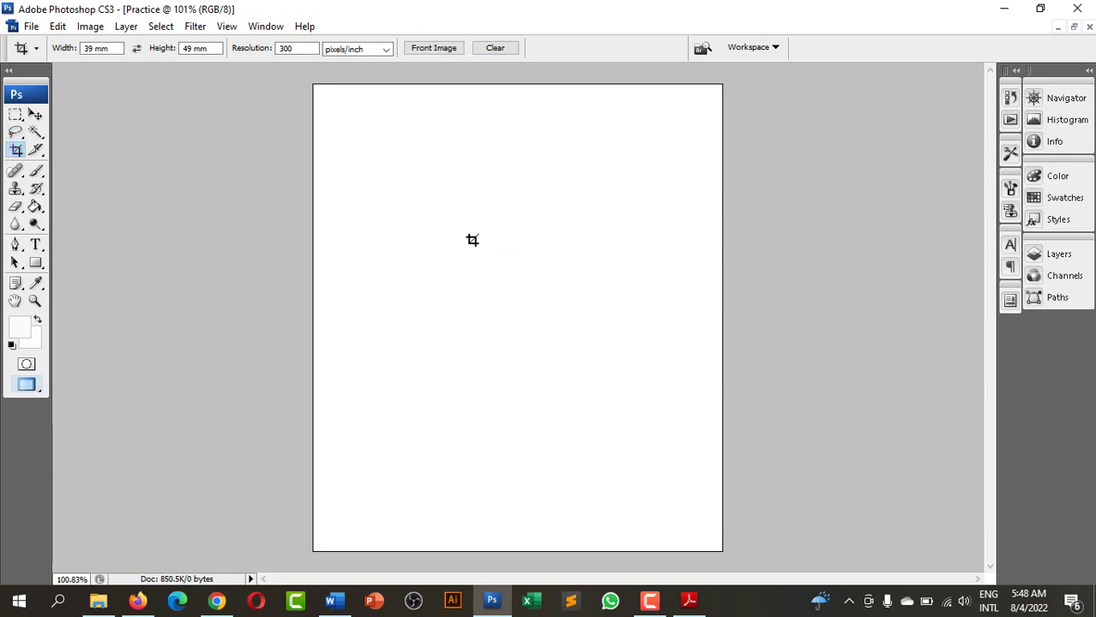
Step: Select an upper-middle rectangle, set the foreground to cyan #21eeee, and fill it with Paint Bucket
left_click(16, 114)
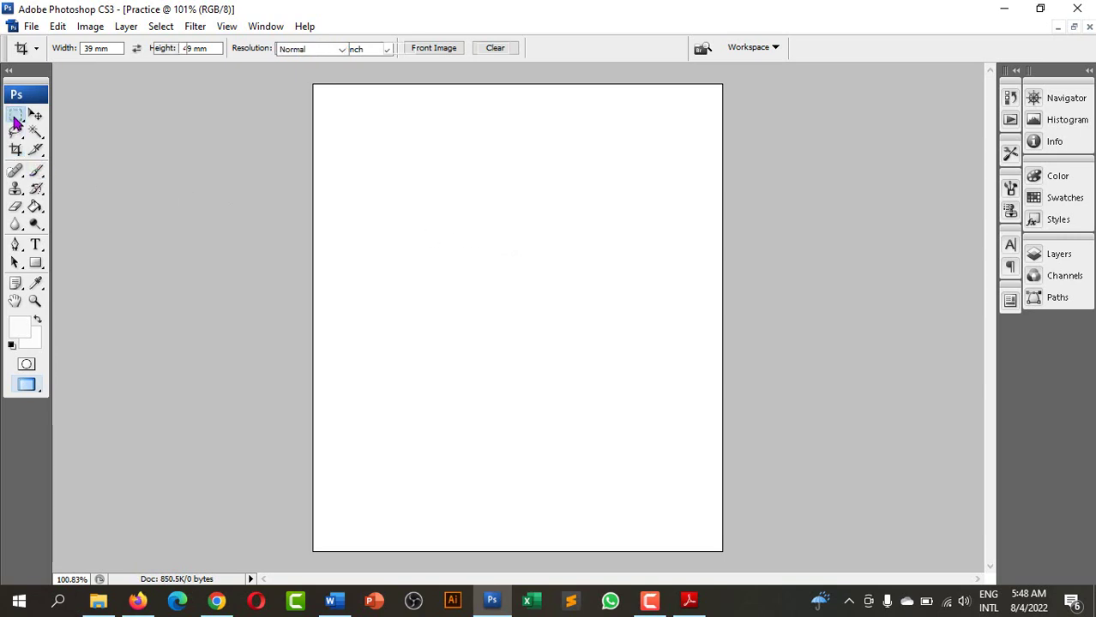
left_click_drag(456, 180, 600, 292)
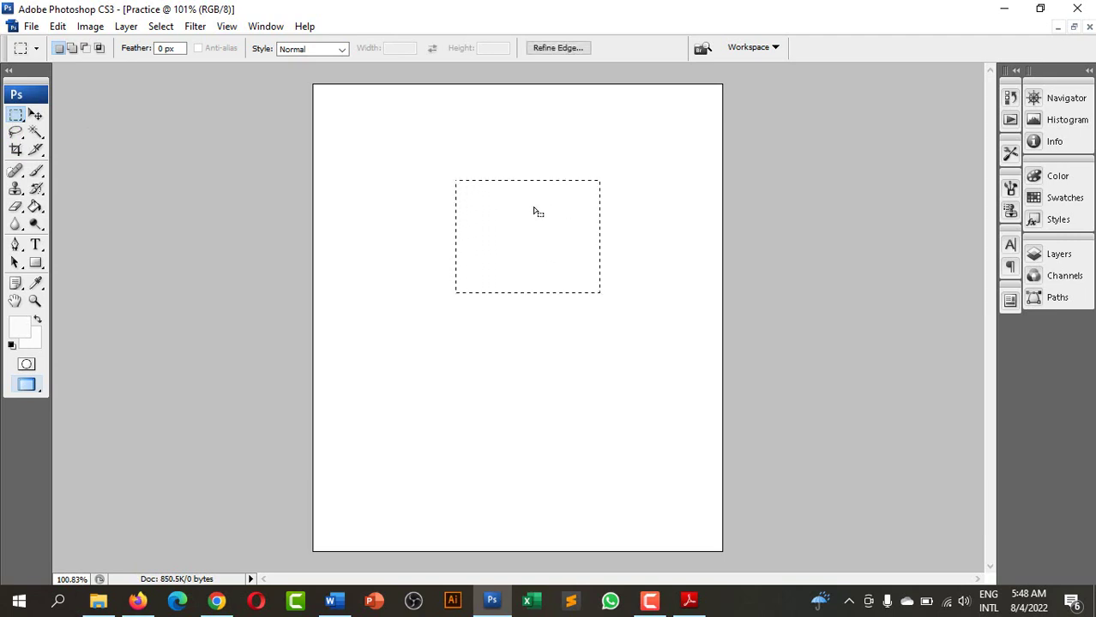
left_click(17, 328)
left_click(517, 155)
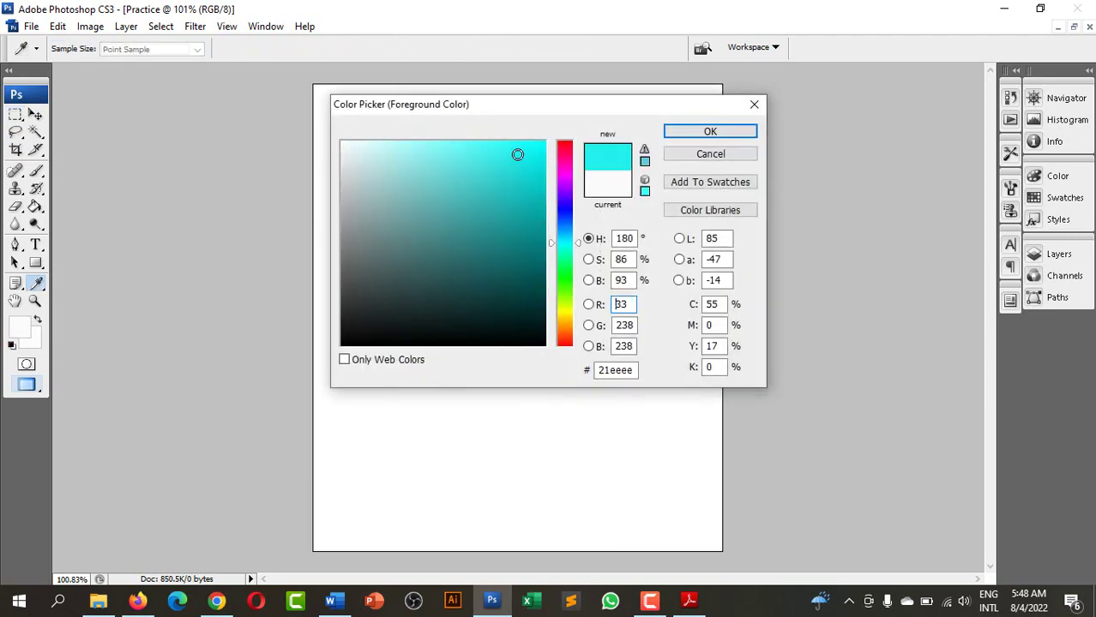
left_click(683, 133)
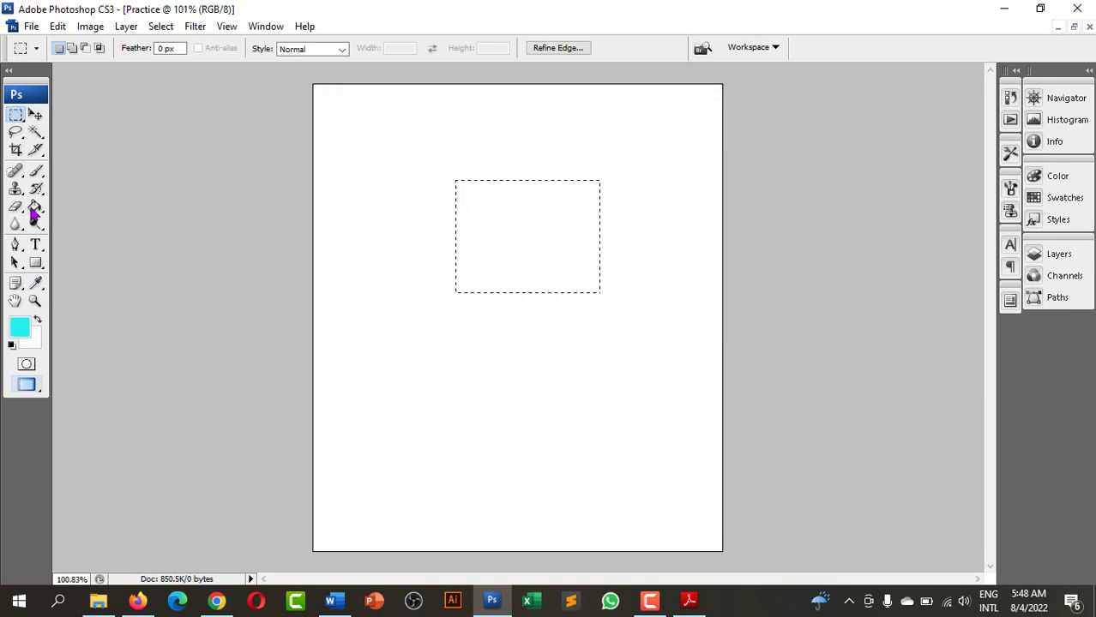
left_click(33, 209)
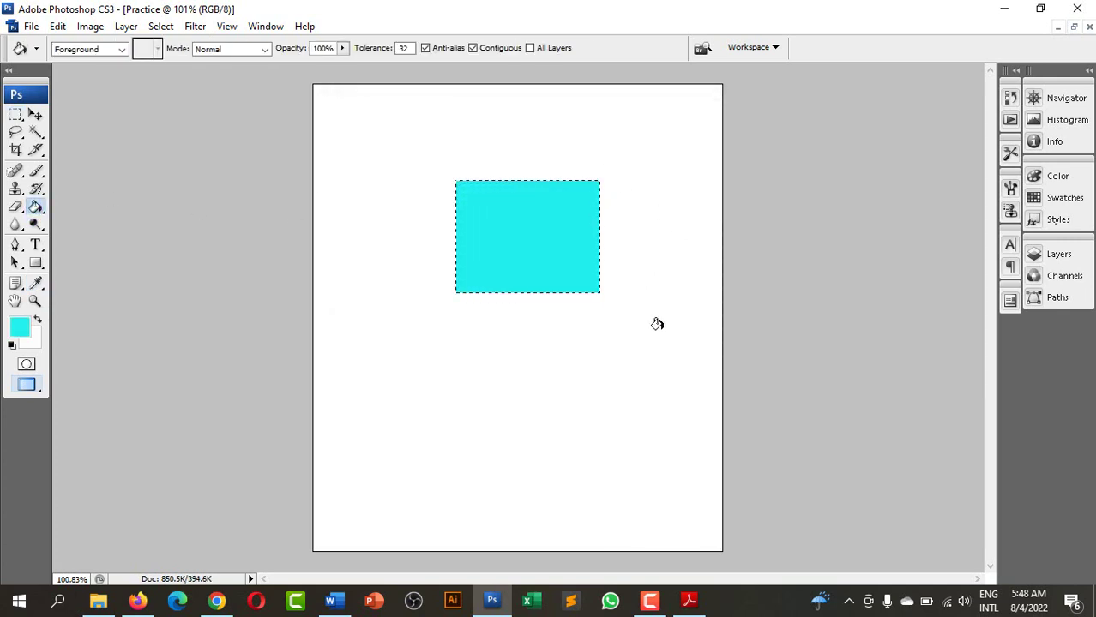